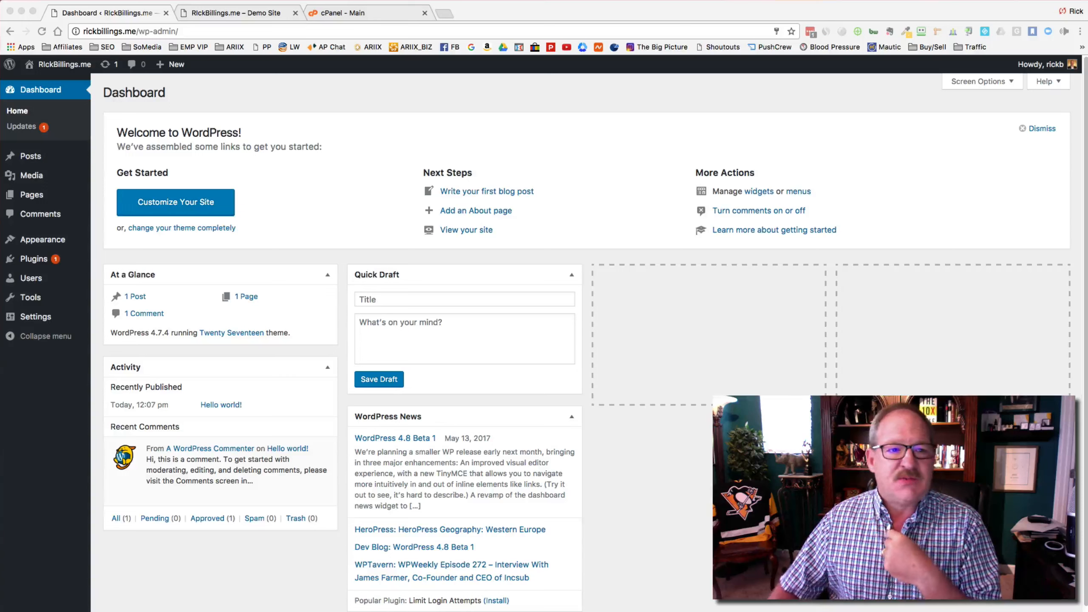
Step: Browse the site's public front page, then return to the admin dashboard
click(253, 9)
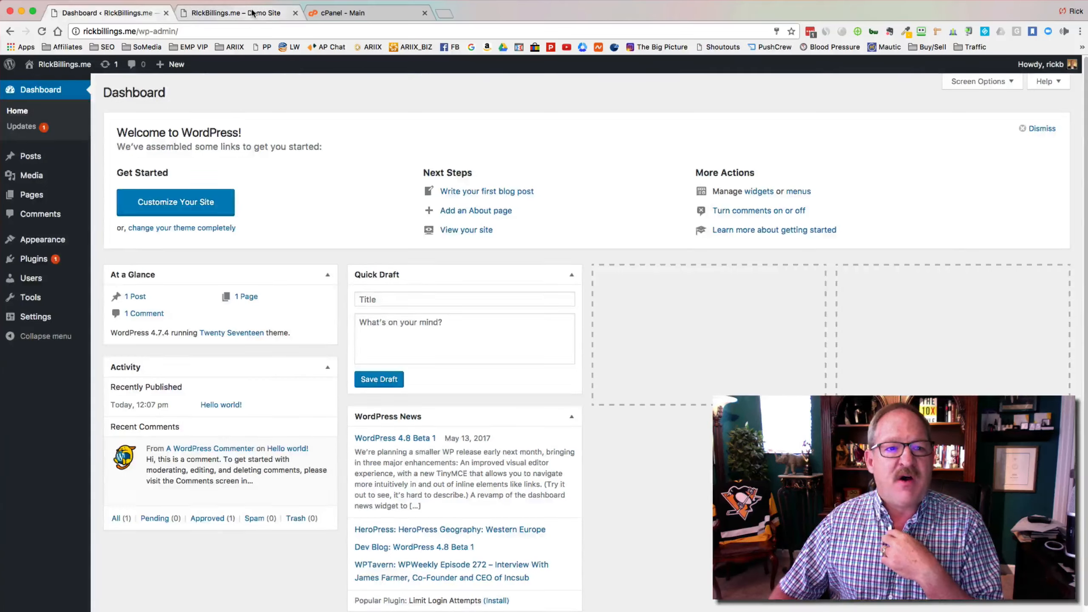
scroll(609, 325, down, 5)
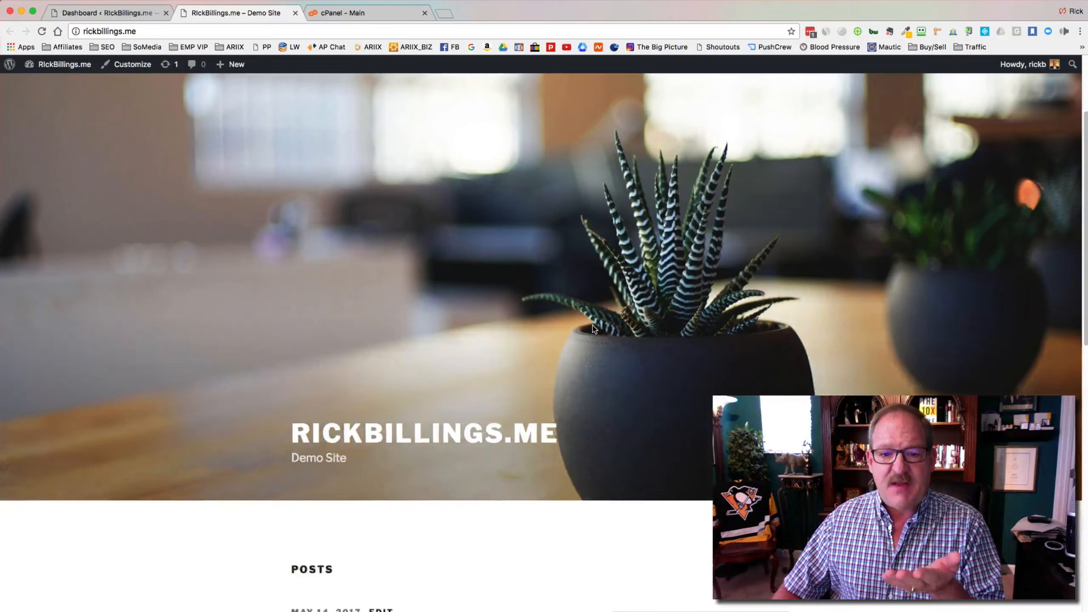
scroll(592, 325, down, 6)
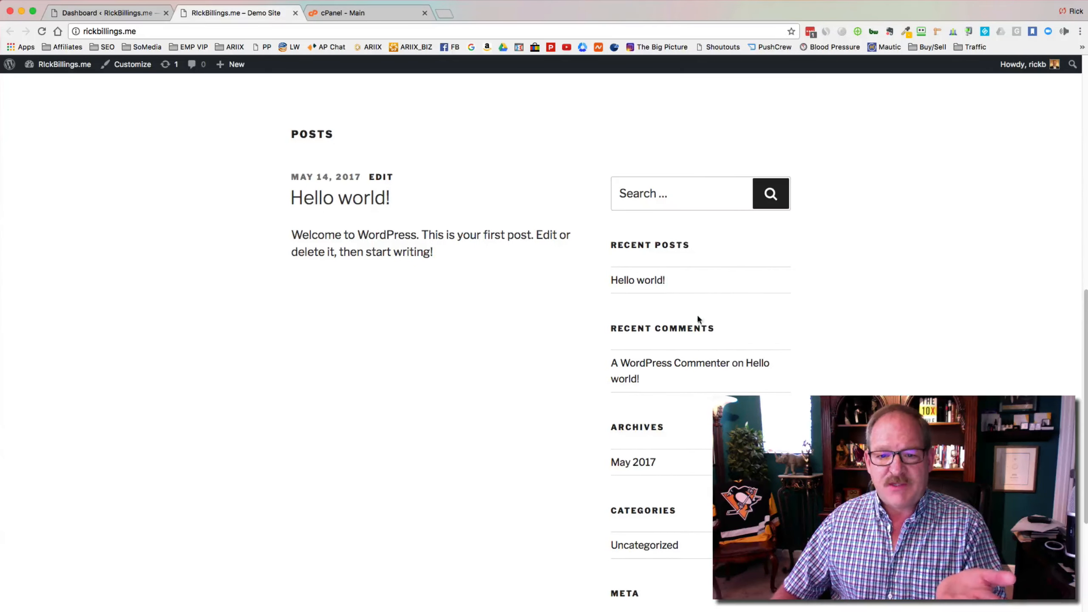
scroll(698, 386, down, 4)
scroll(696, 452, up, 15)
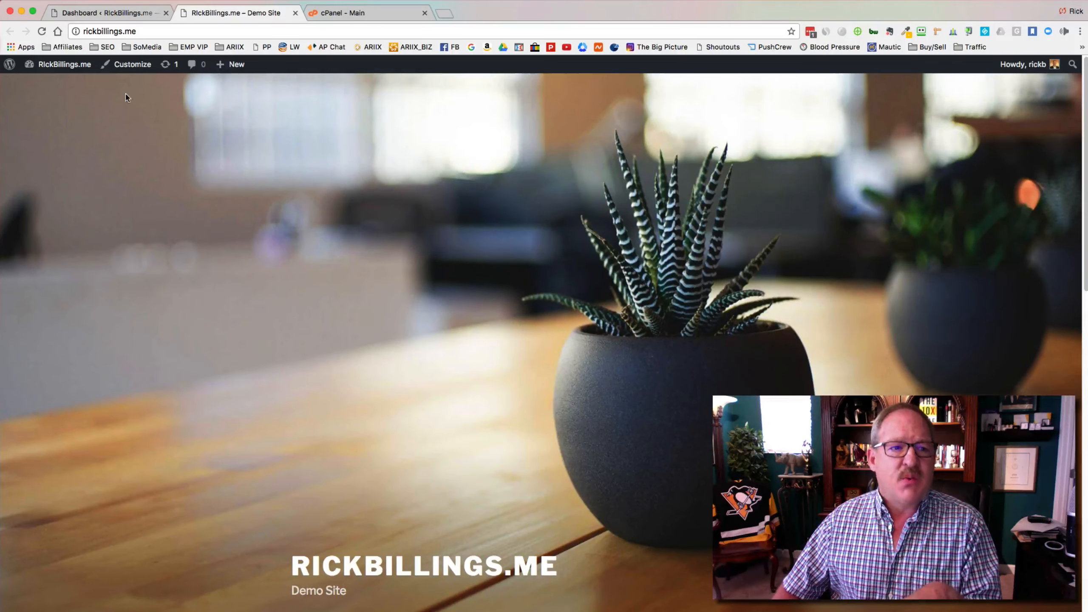
click(133, 16)
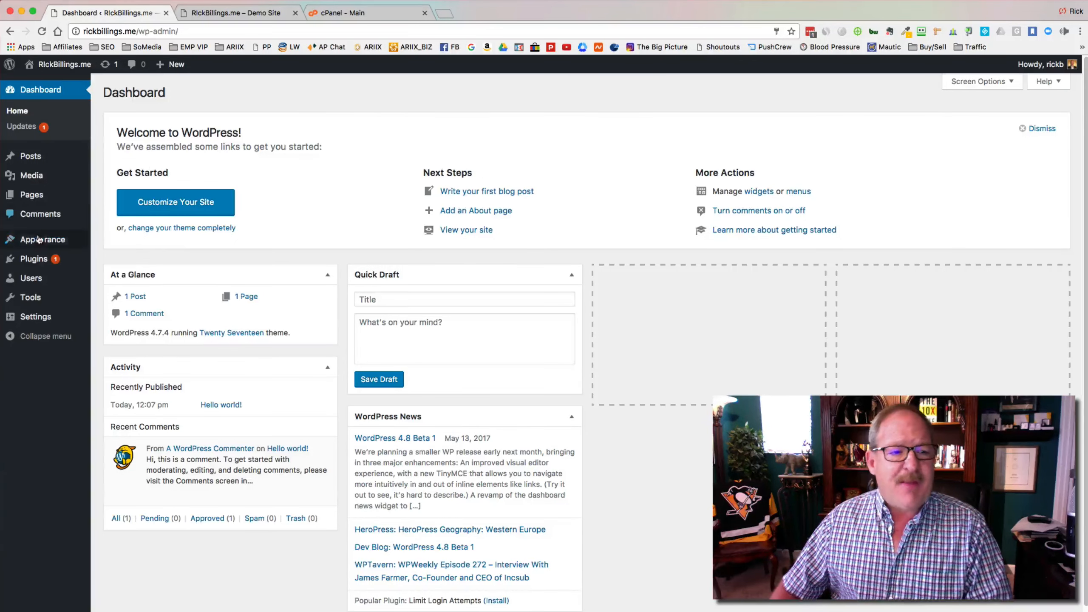
Step: Delete the Twenty Fifteen and Twenty Sixteen themes from the installed themes
mouse_move(51, 240)
click(125, 243)
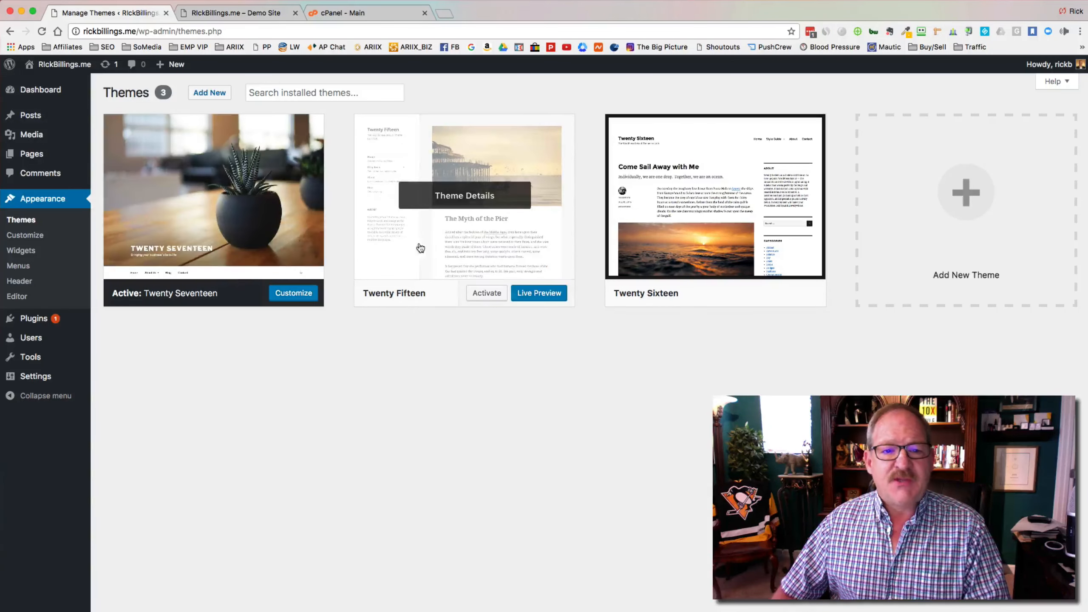
click(476, 248)
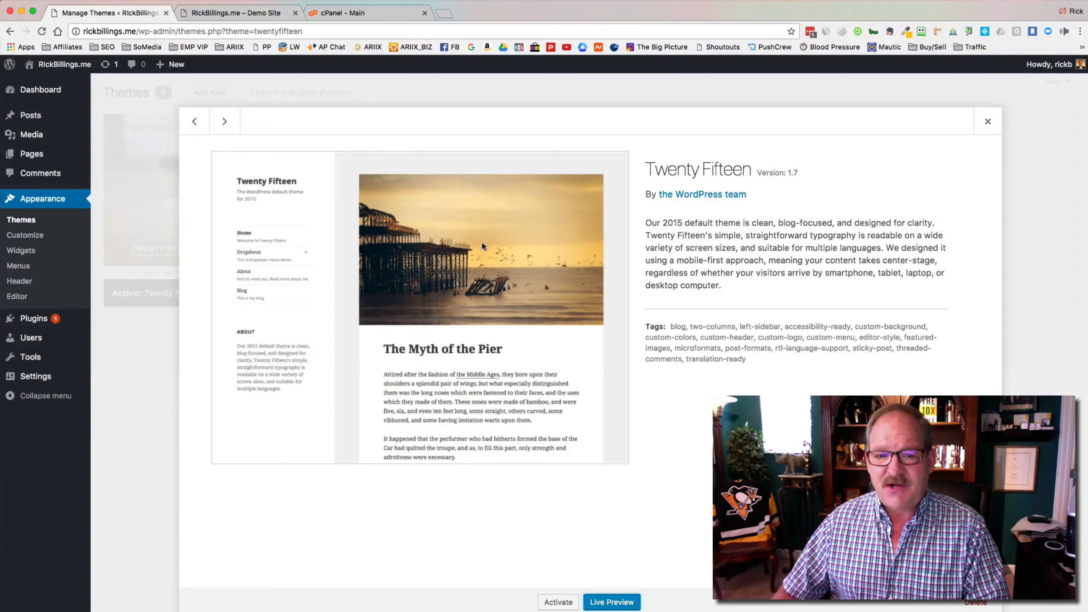
click(972, 605)
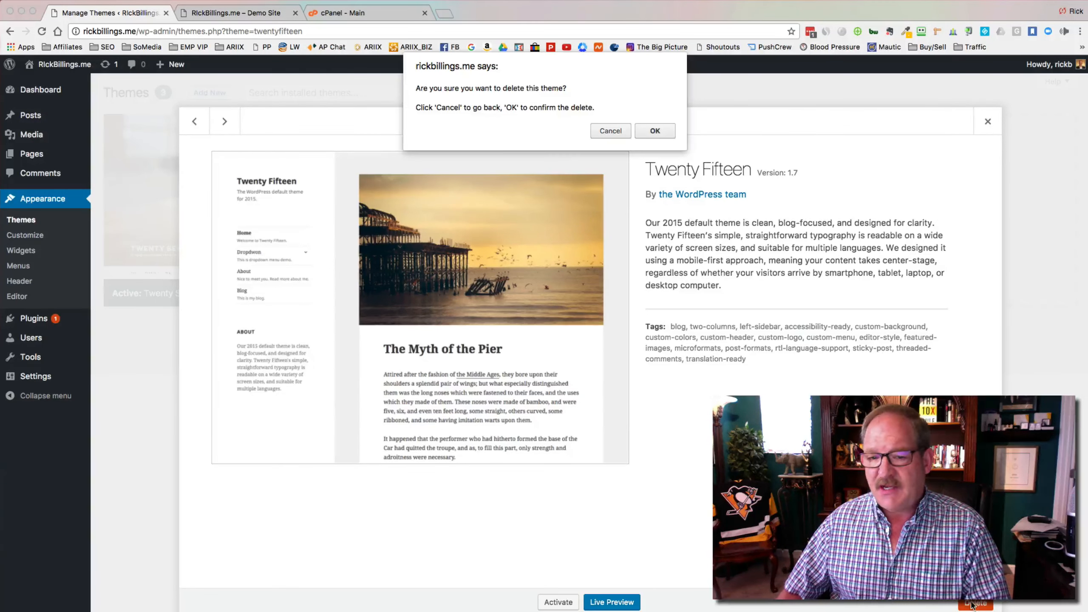
click(654, 131)
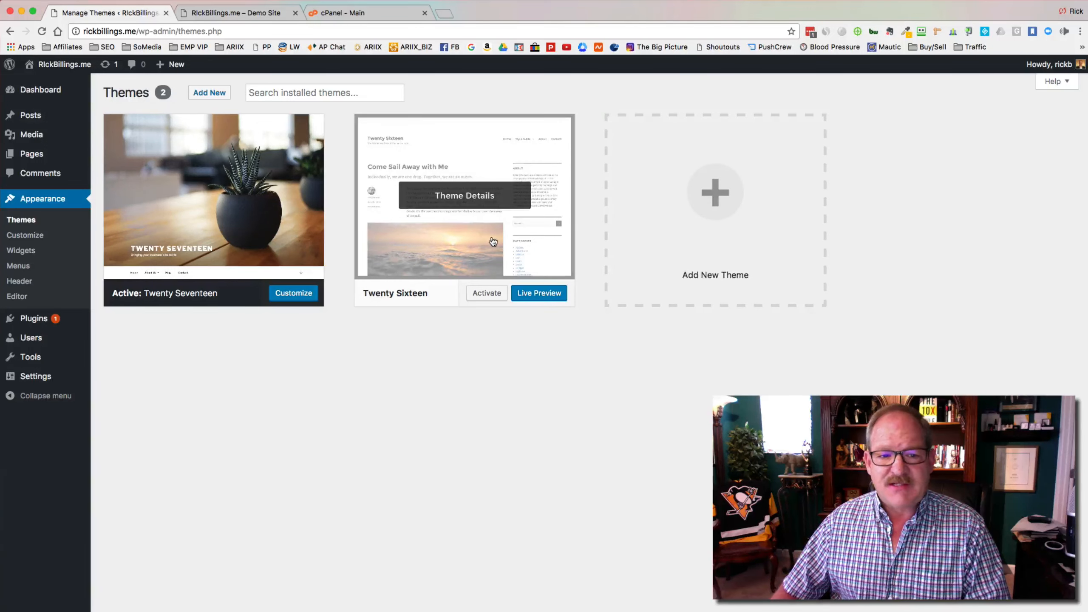
click(468, 250)
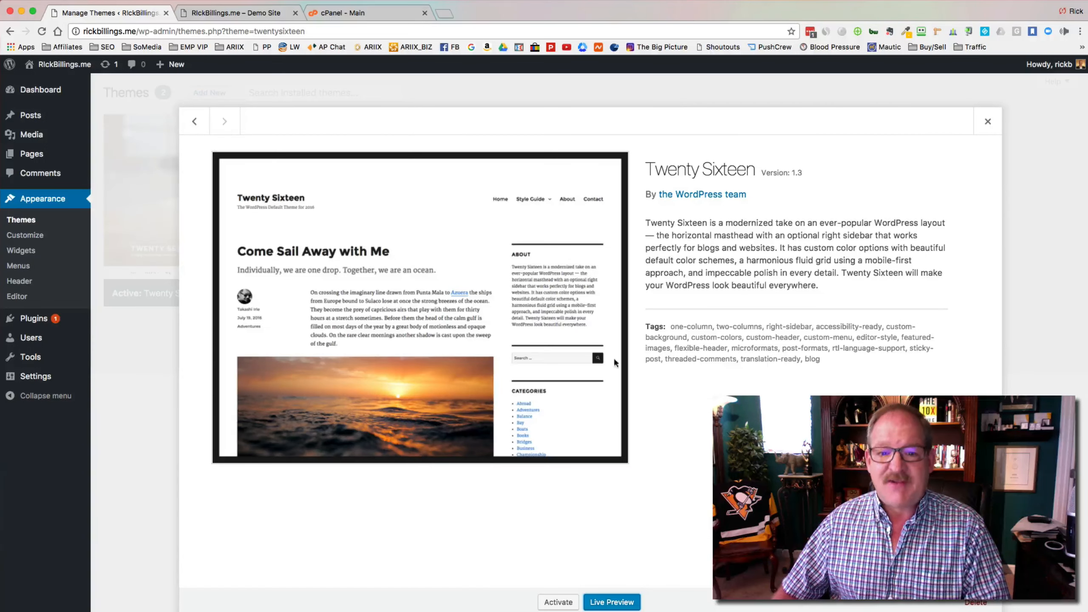
click(972, 606)
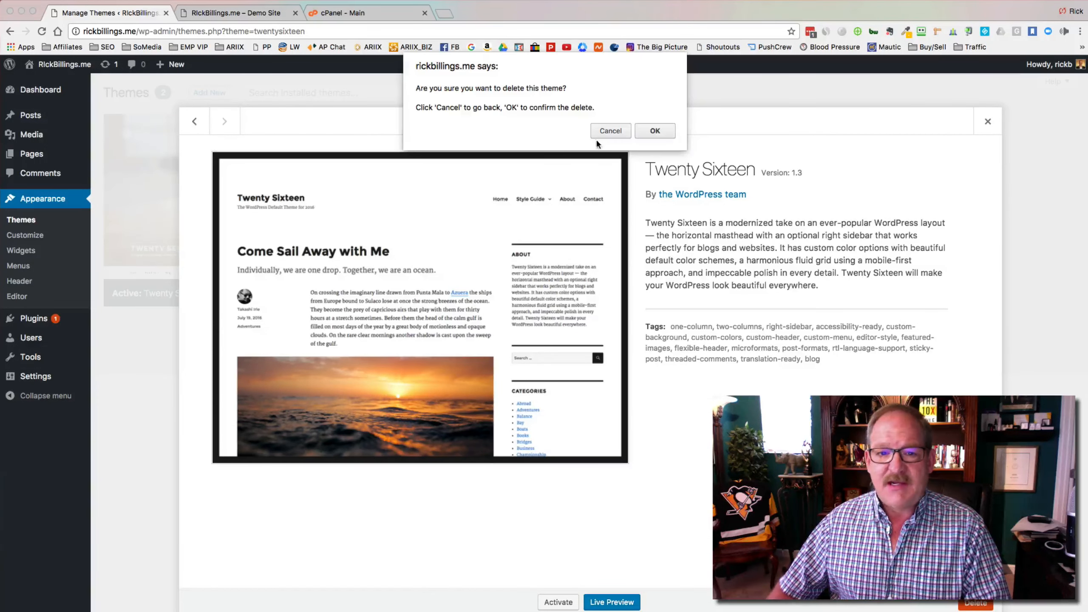
click(659, 133)
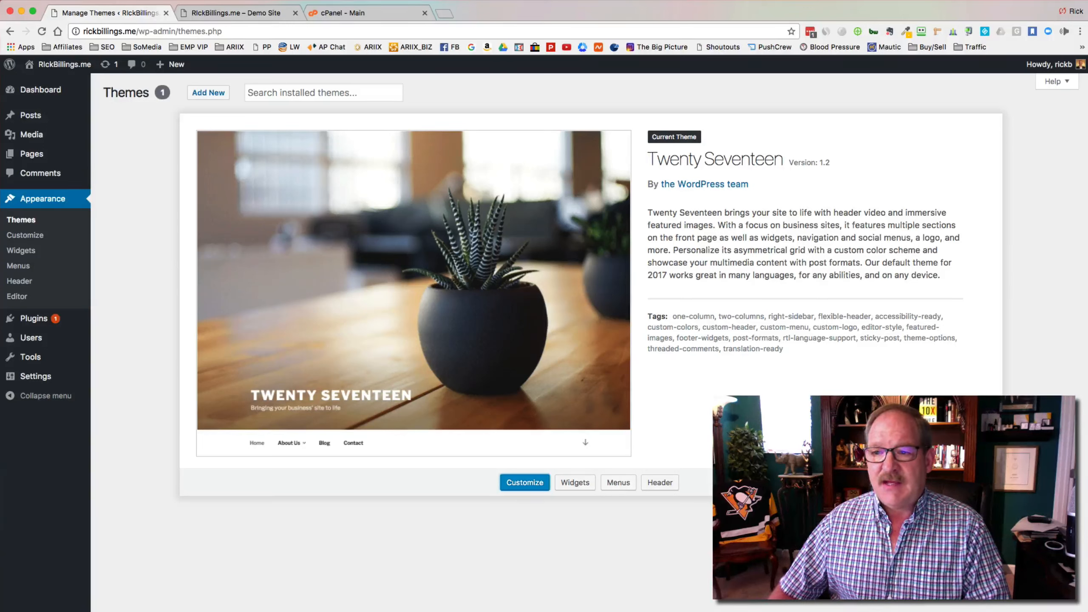
key(super+Tab)
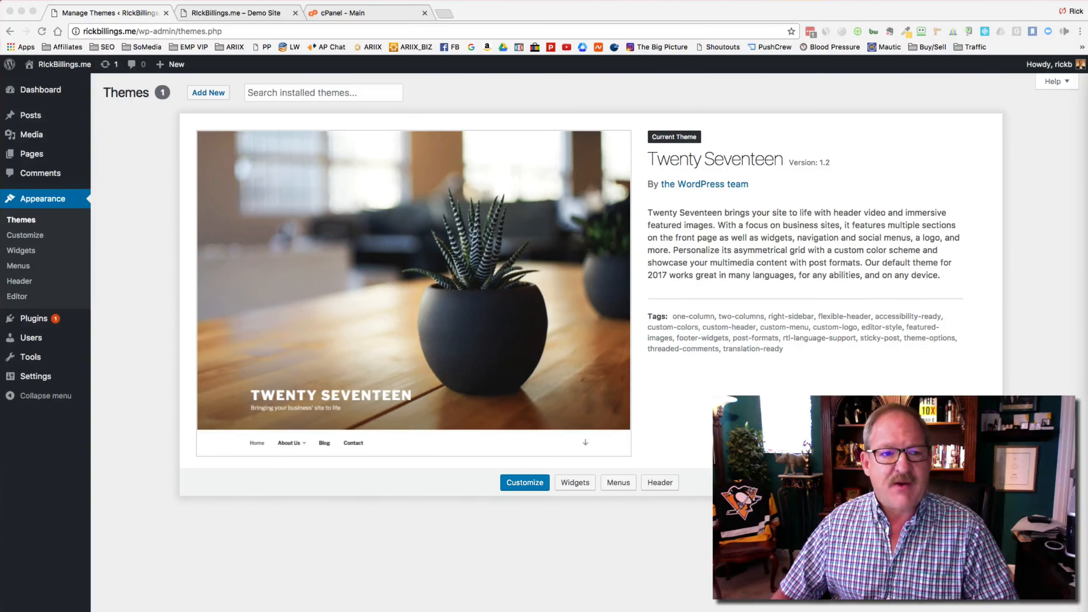
click(213, 95)
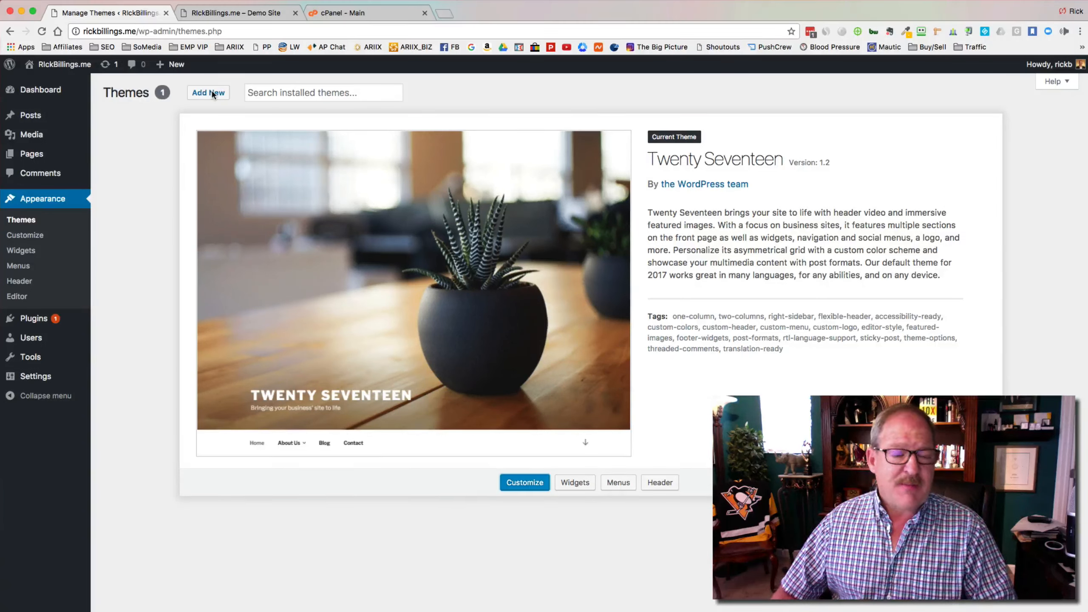
Step: Upload minus-1.200.9.zip as a new theme and install it
click(211, 94)
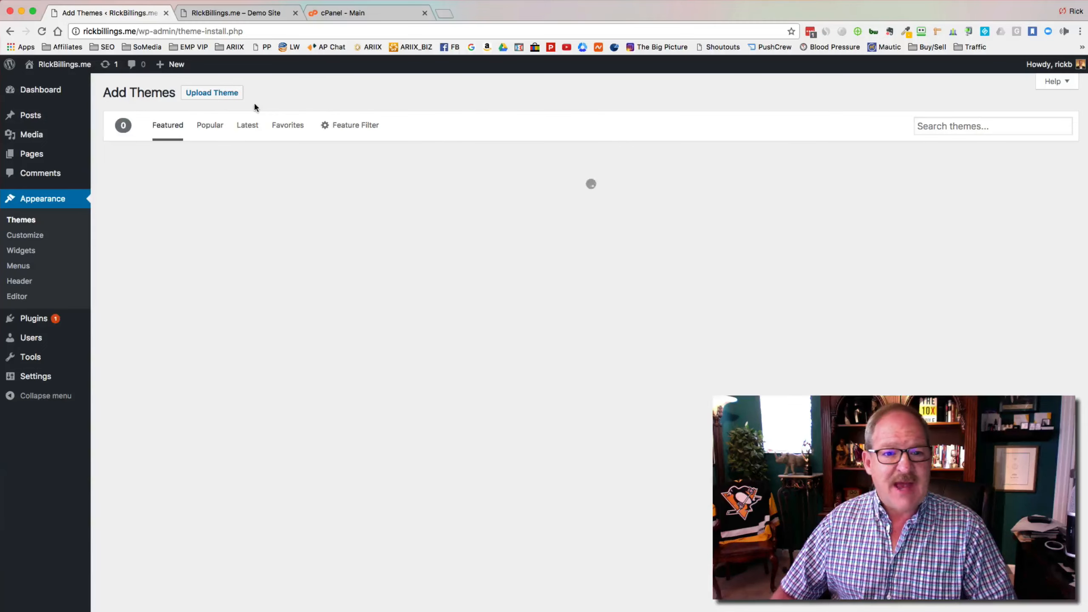
click(219, 96)
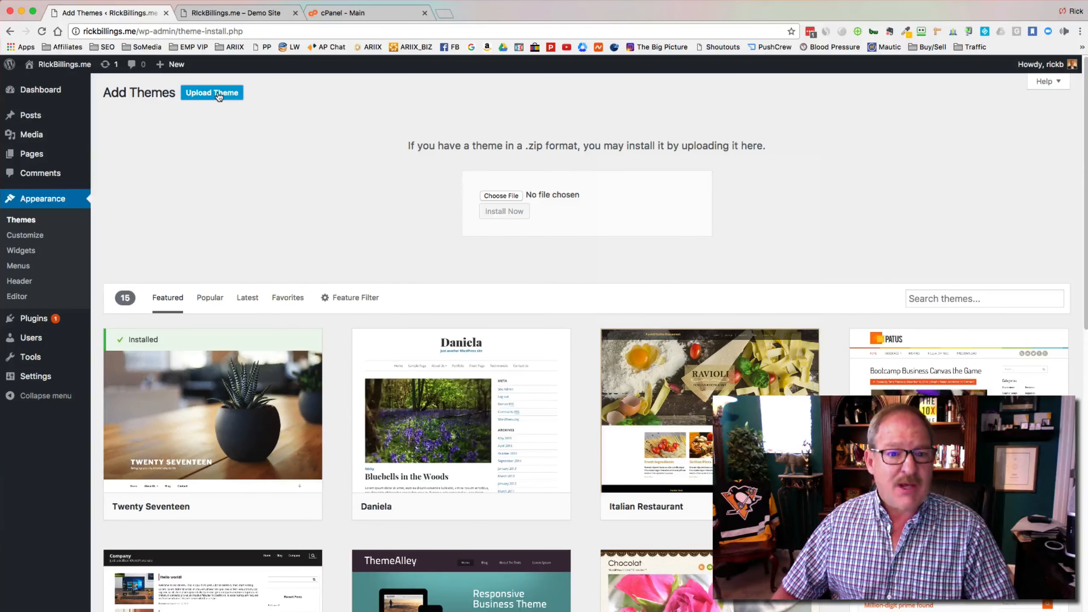
click(501, 196)
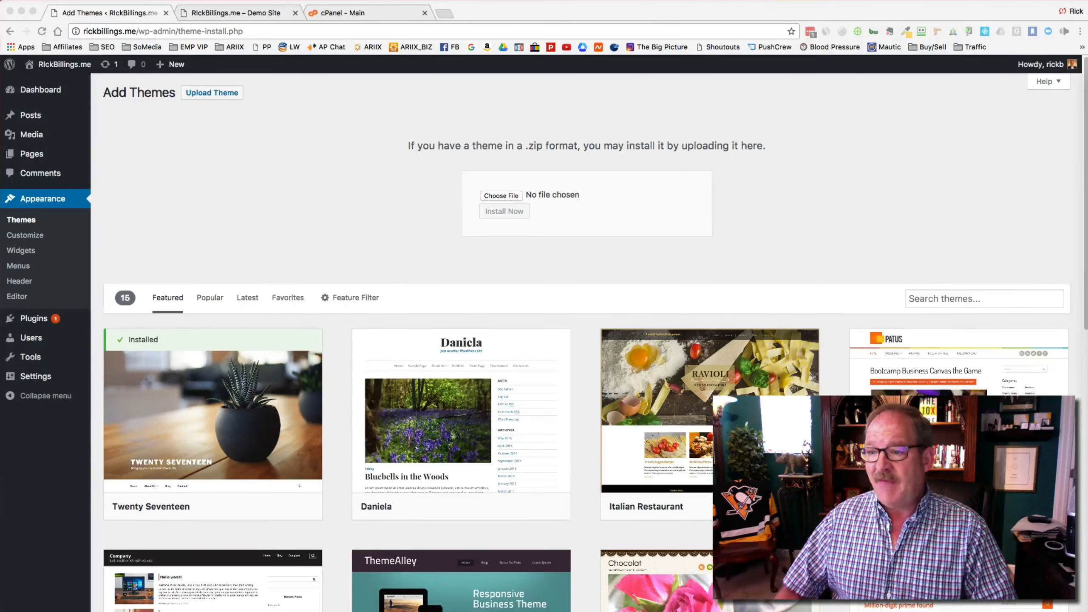
drag(623, 209, 503, 195)
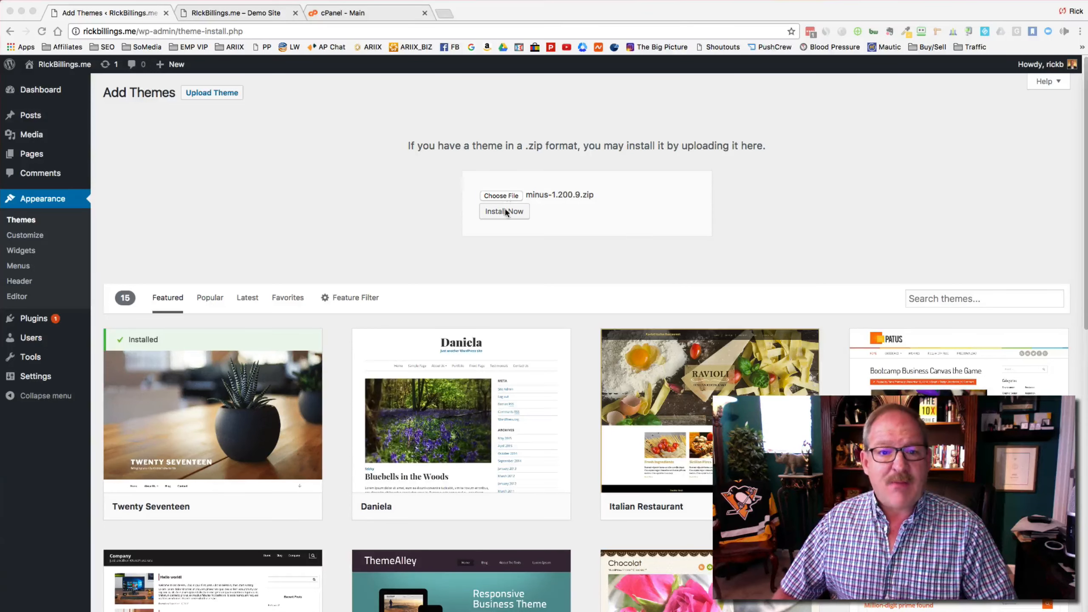
click(506, 213)
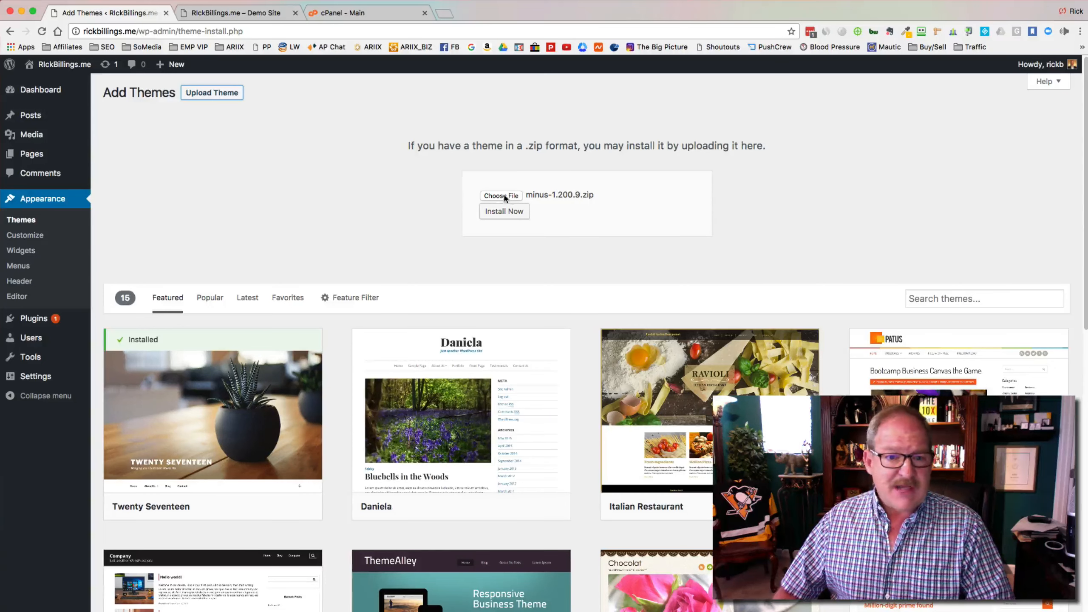
click(506, 212)
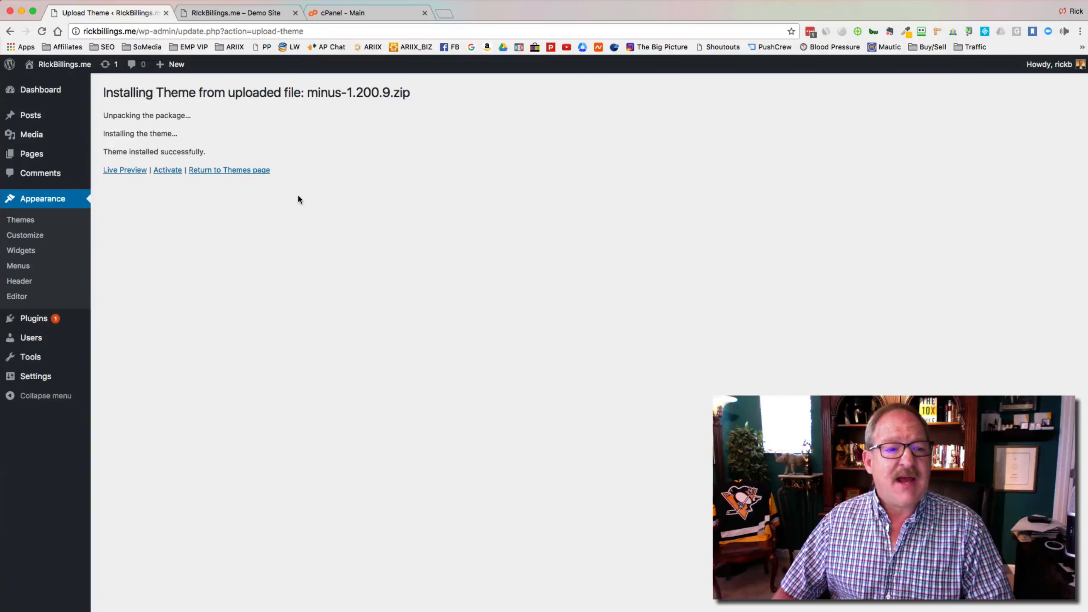
Step: Activate the Minus theme and enter the license e-mail in Thrive's License Manager
click(167, 171)
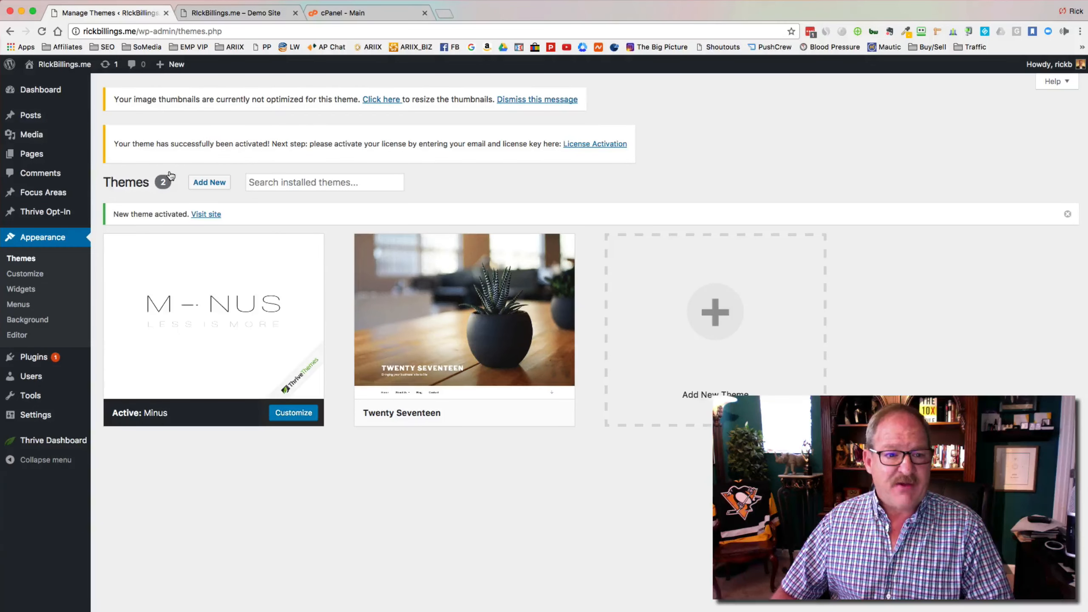
mouse_move(315, 272)
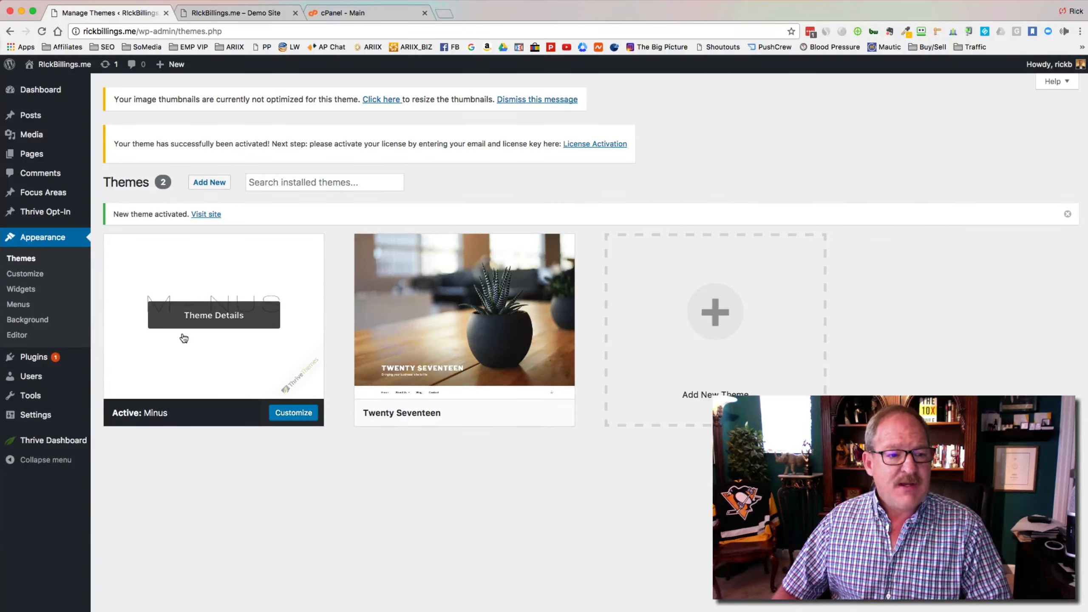
mouse_move(66, 444)
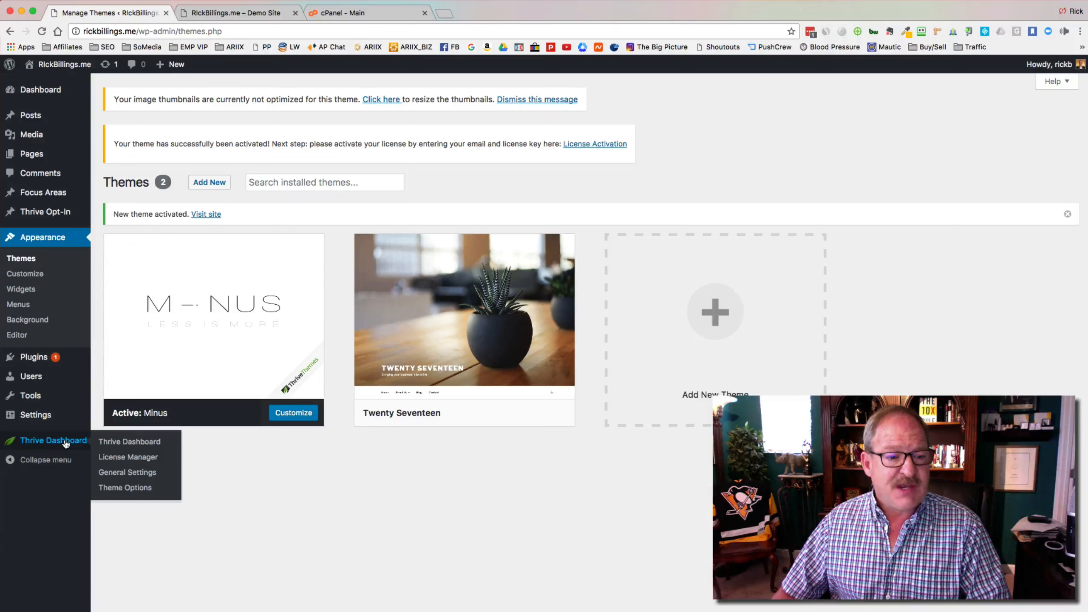
click(122, 460)
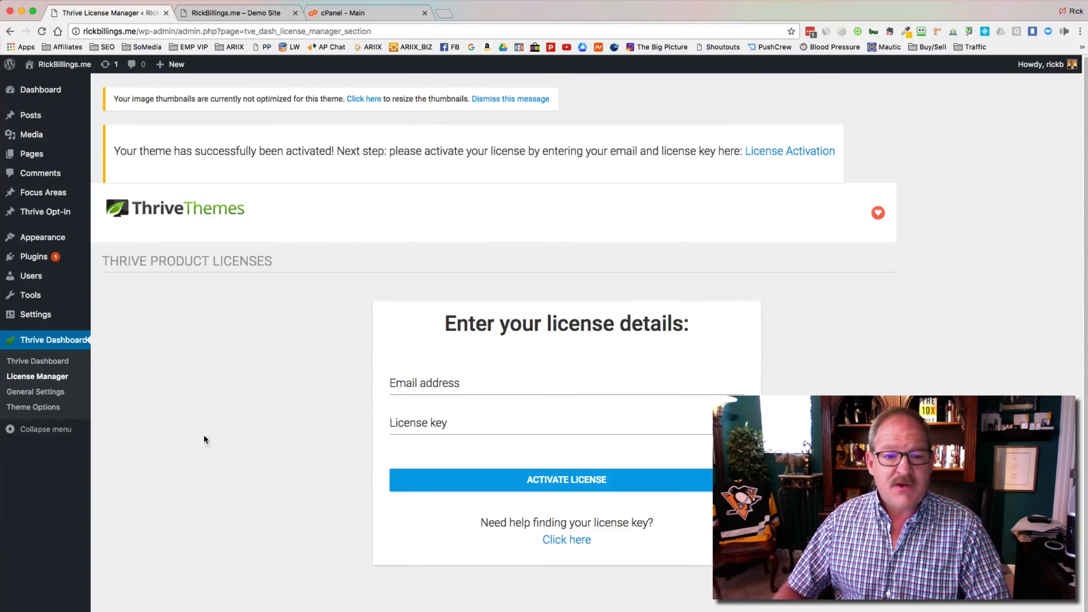
click(434, 383)
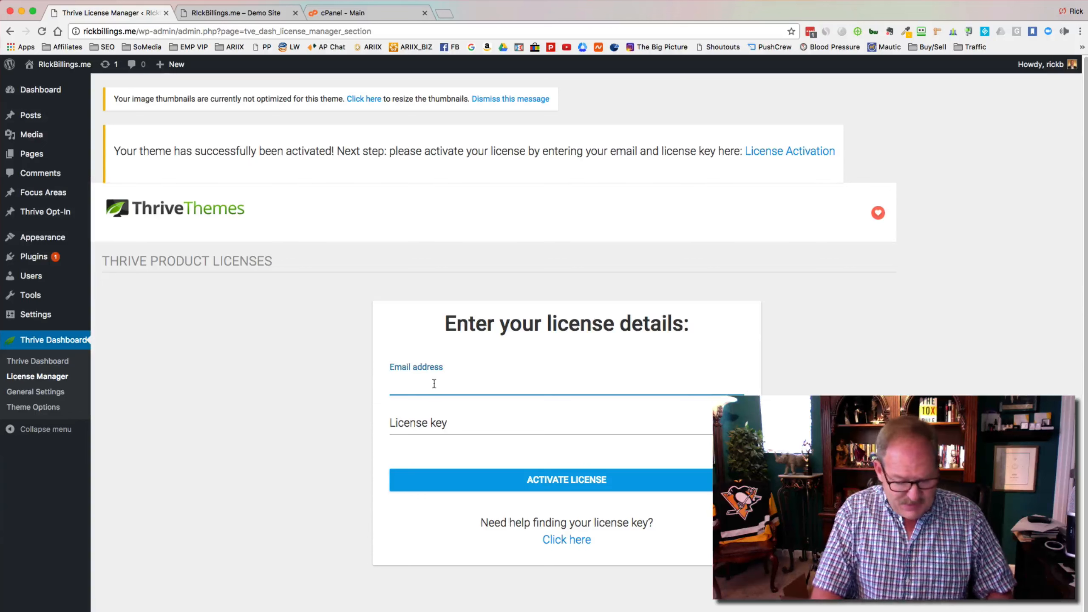
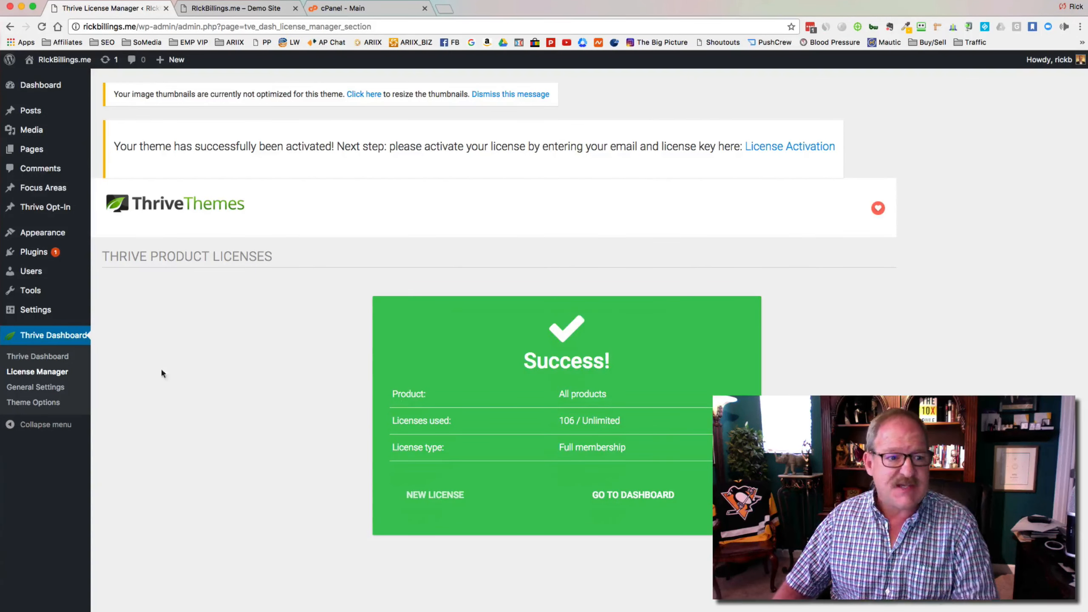
Step: Review the installed themes, then show the plugins list with Akismet 3.3's pending 3.3.2 update
mouse_move(61, 236)
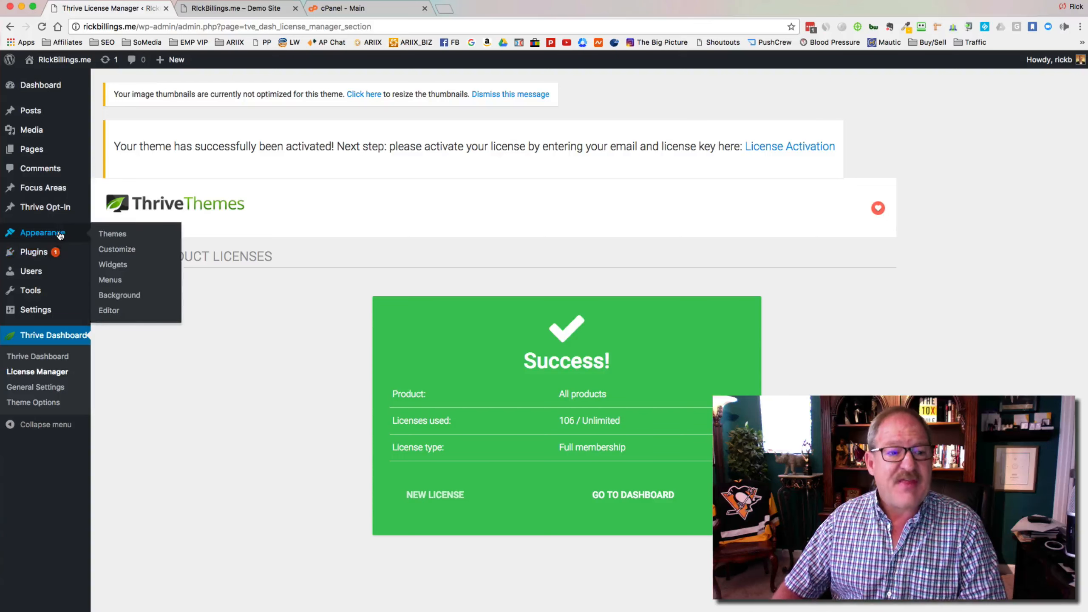
click(99, 235)
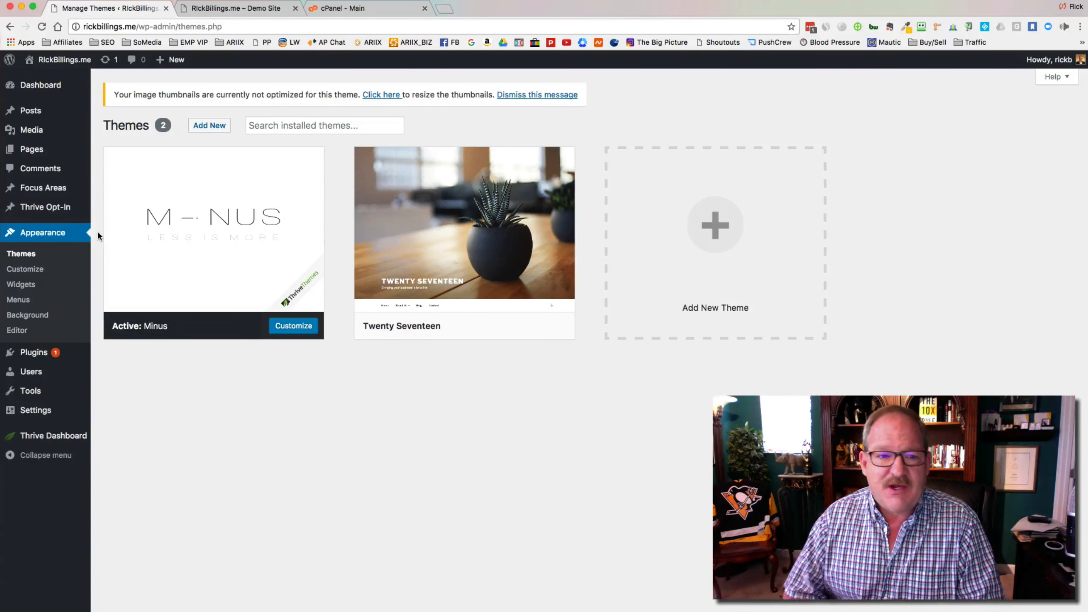
mouse_move(162, 236)
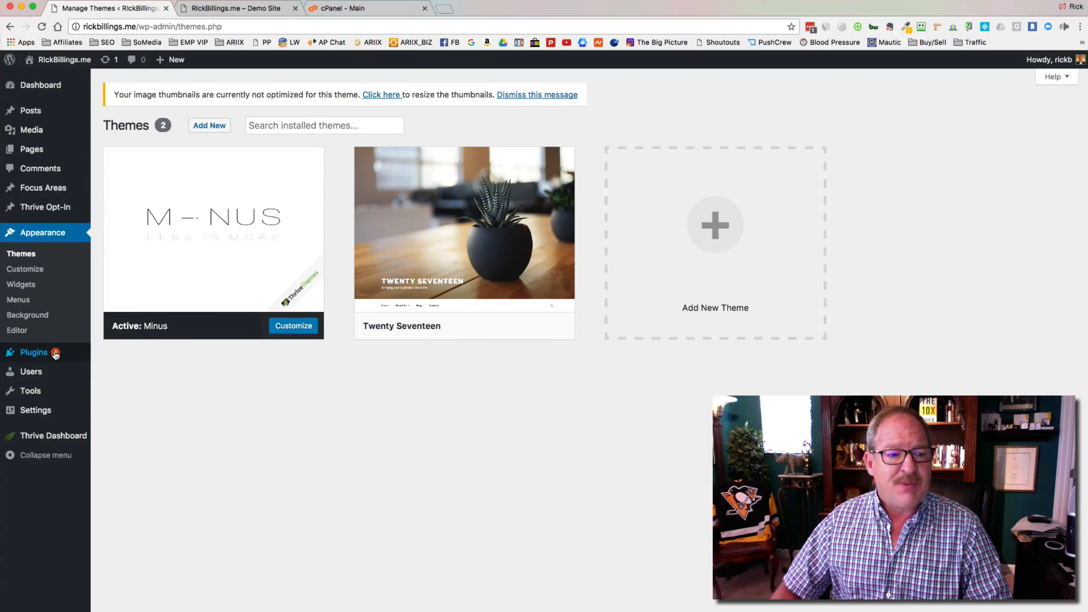
click(41, 354)
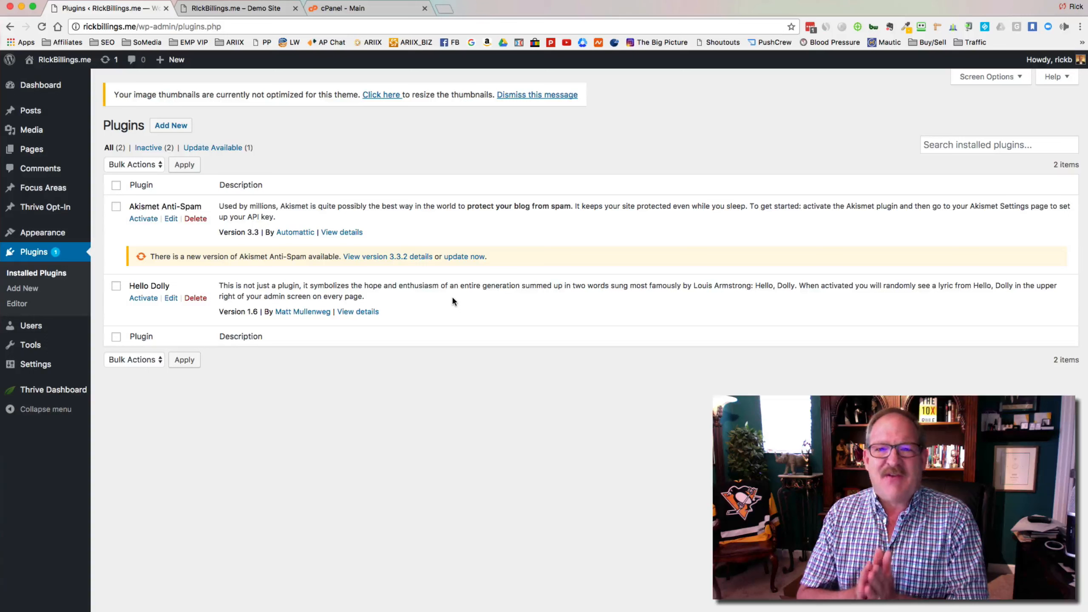
Step: Update Akismet Anti-Spam to 3.3.2, activate it, and connect it with the pasted API key
click(459, 256)
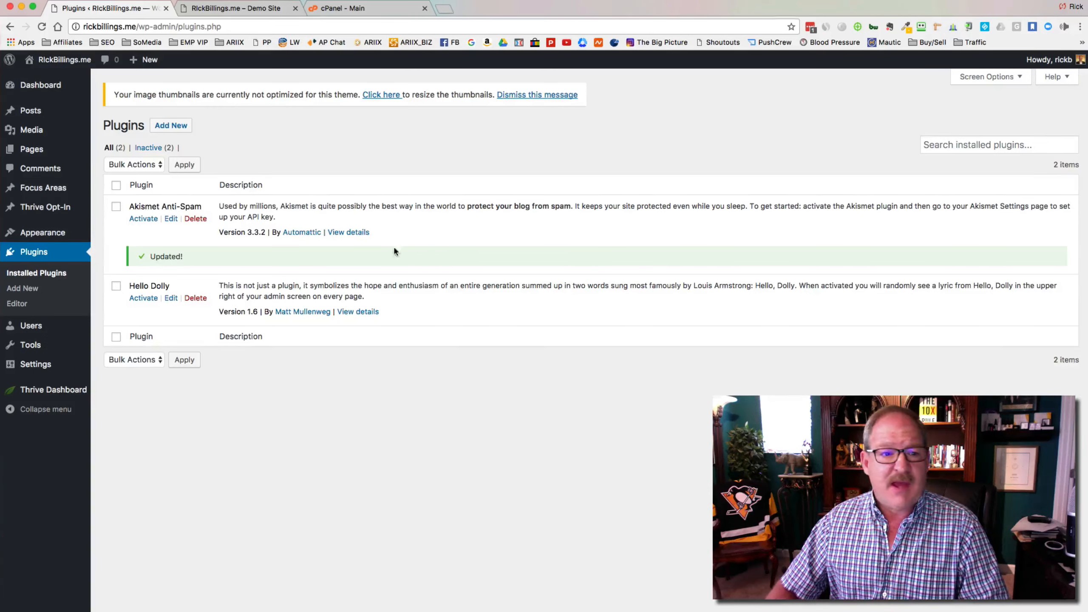
click(146, 219)
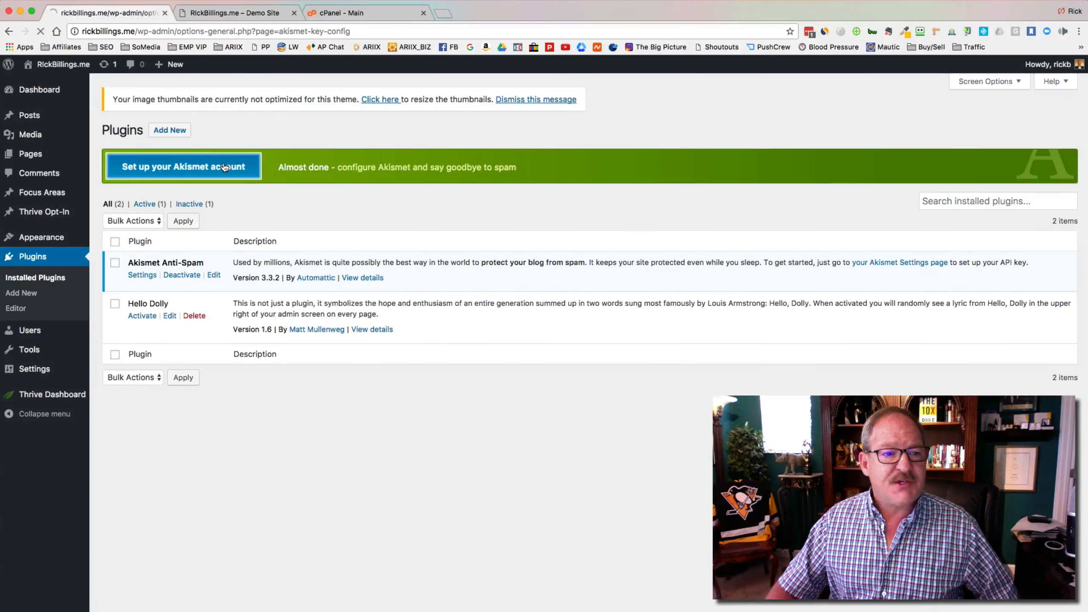
click(386, 348)
key(super+v)
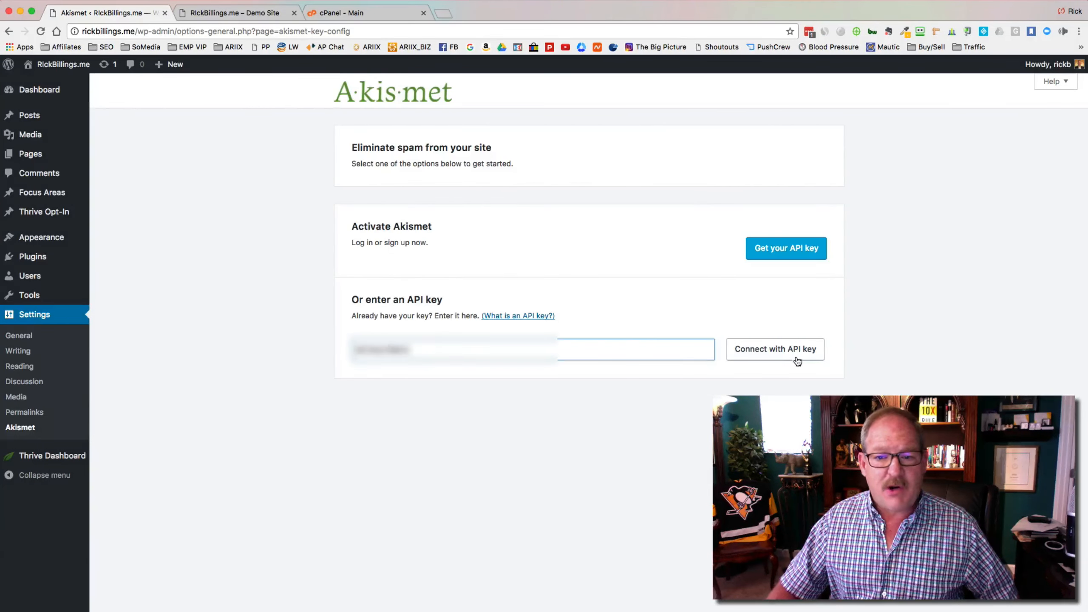
click(784, 357)
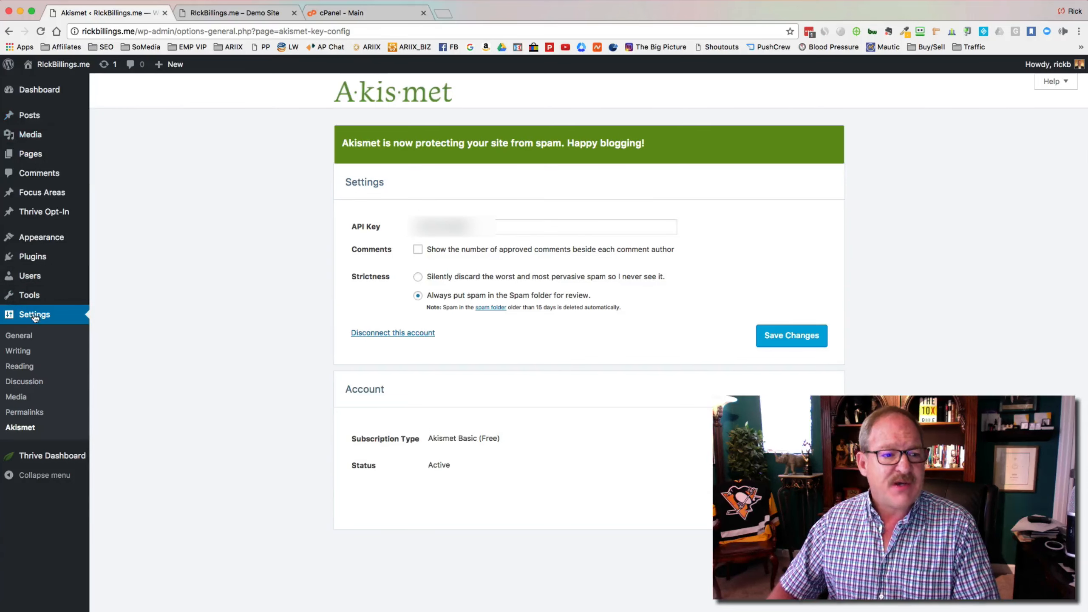
click(34, 256)
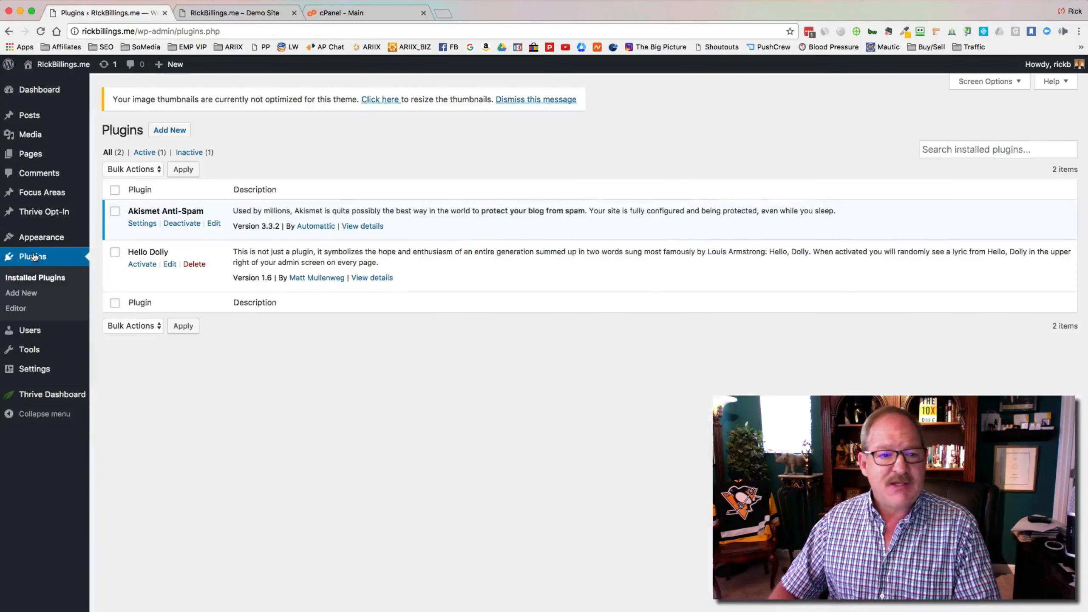
Step: Delete the Hello Dolly plugin and dismiss the image-thumbnail optimisation notice
click(195, 264)
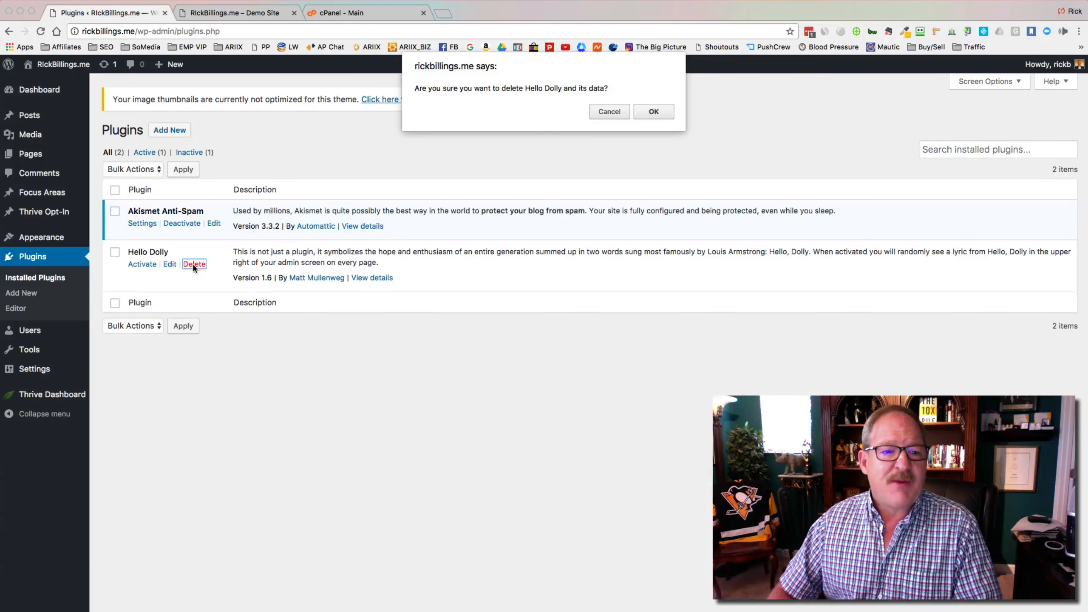
click(654, 112)
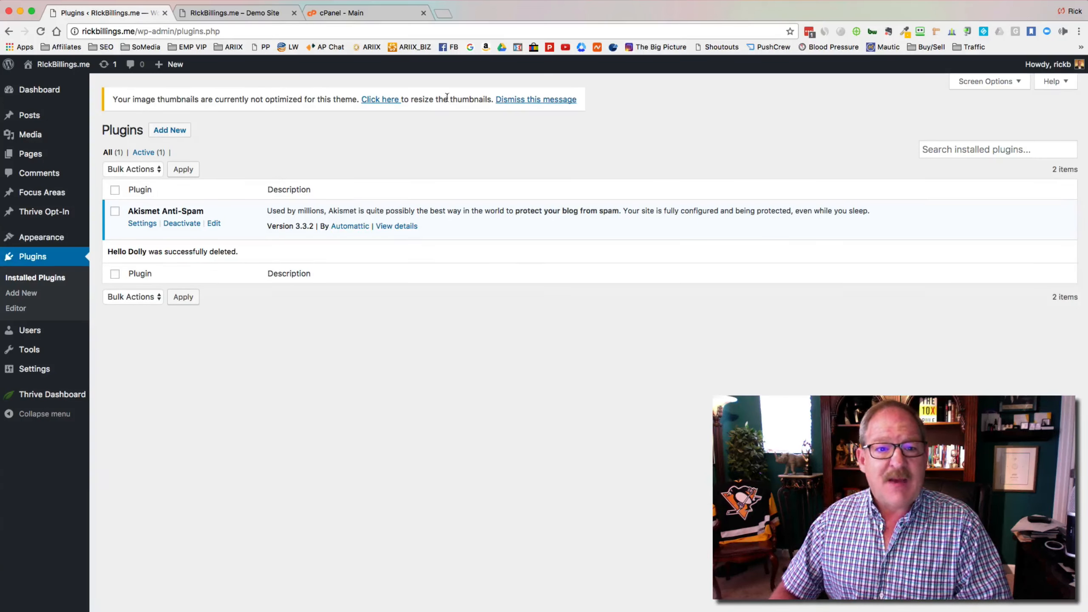
click(530, 104)
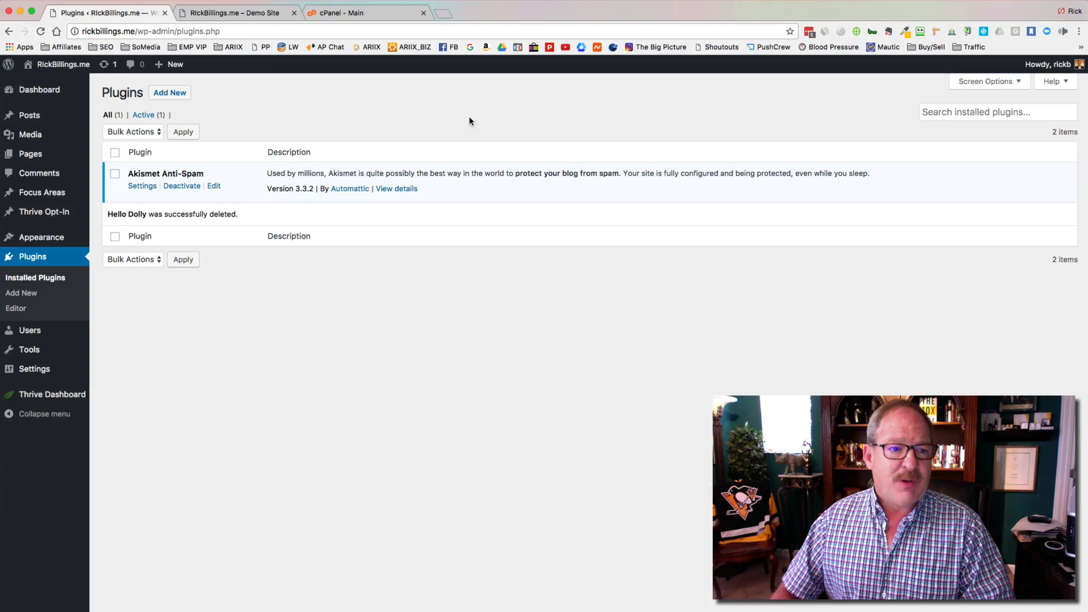
Step: Install and activate Yoast SEO from wordpress-seo.4.7.1.zip, then view its SEO dashboard
click(178, 94)
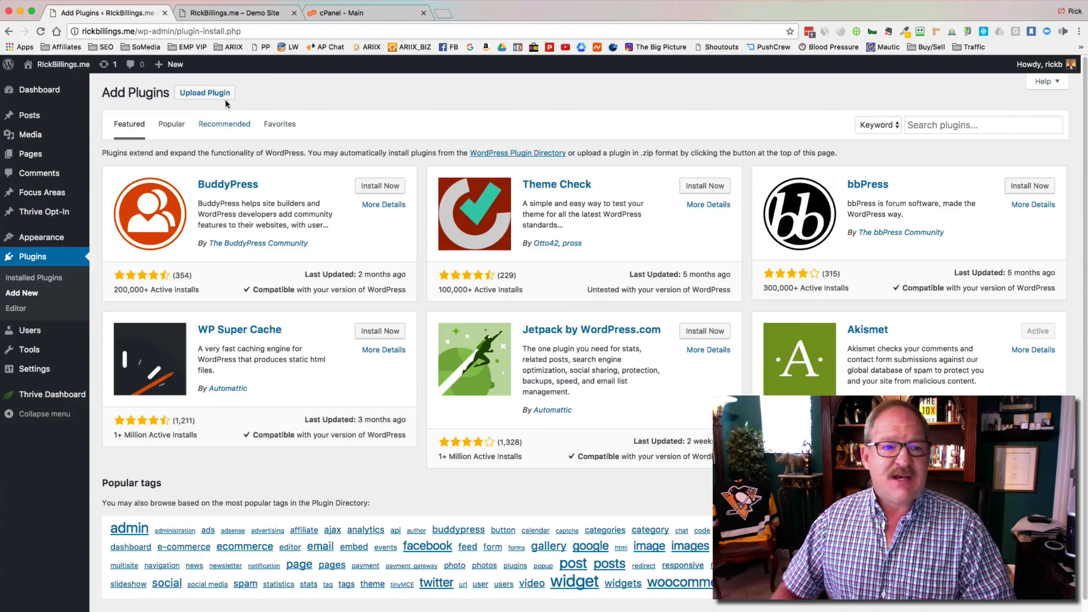
click(214, 93)
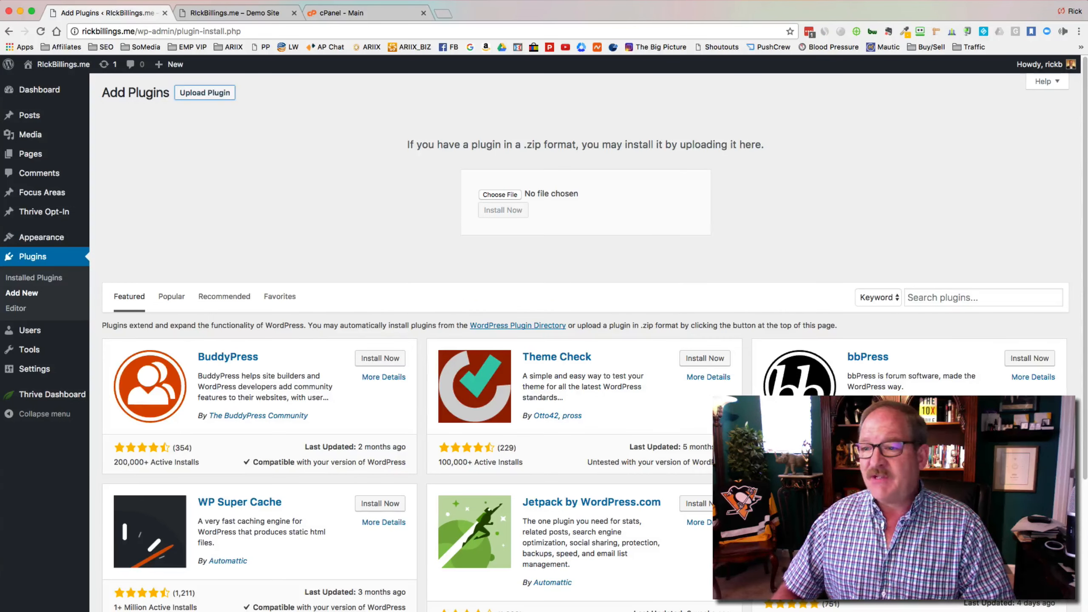
key(super+Tab)
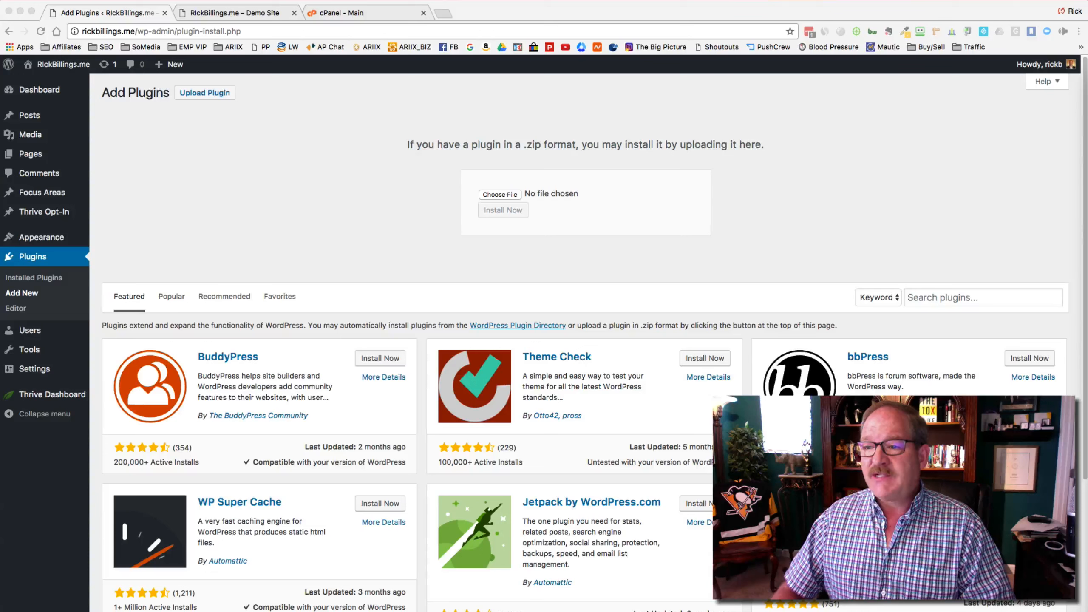
drag(809, 192, 509, 212)
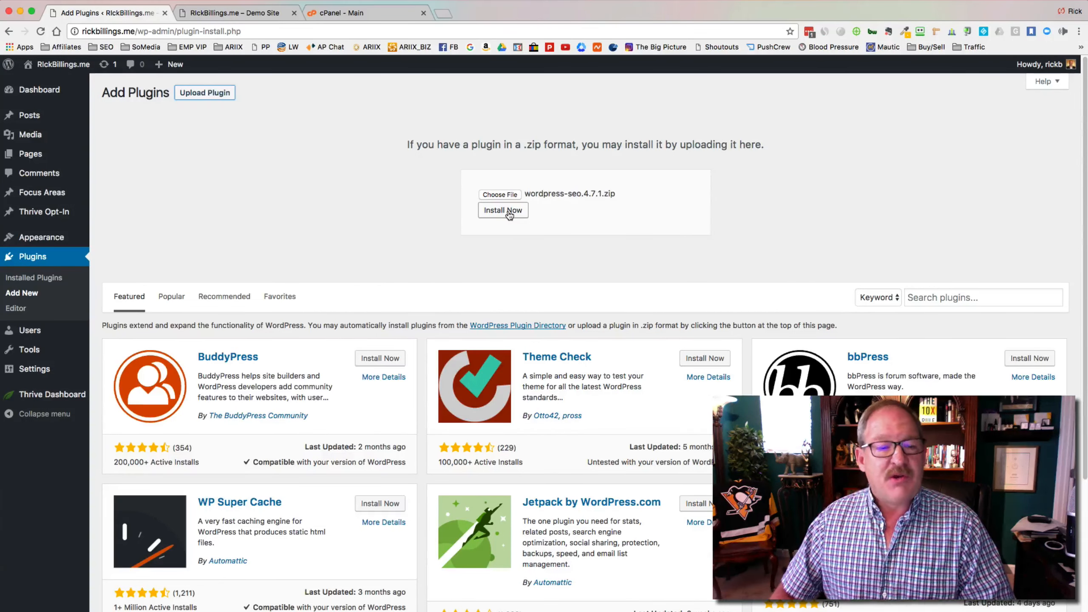
click(509, 213)
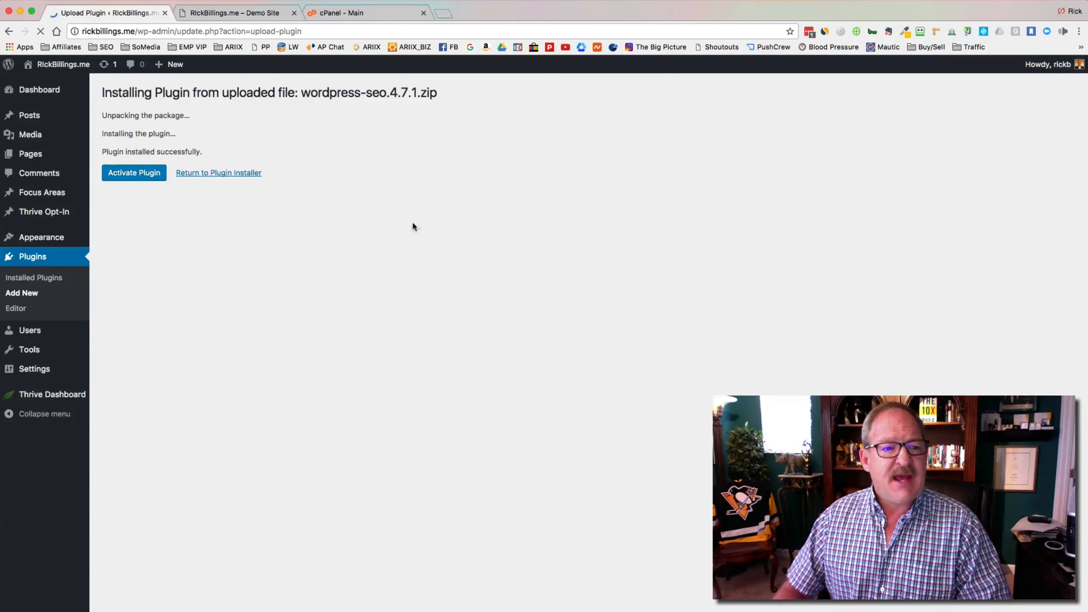
click(147, 173)
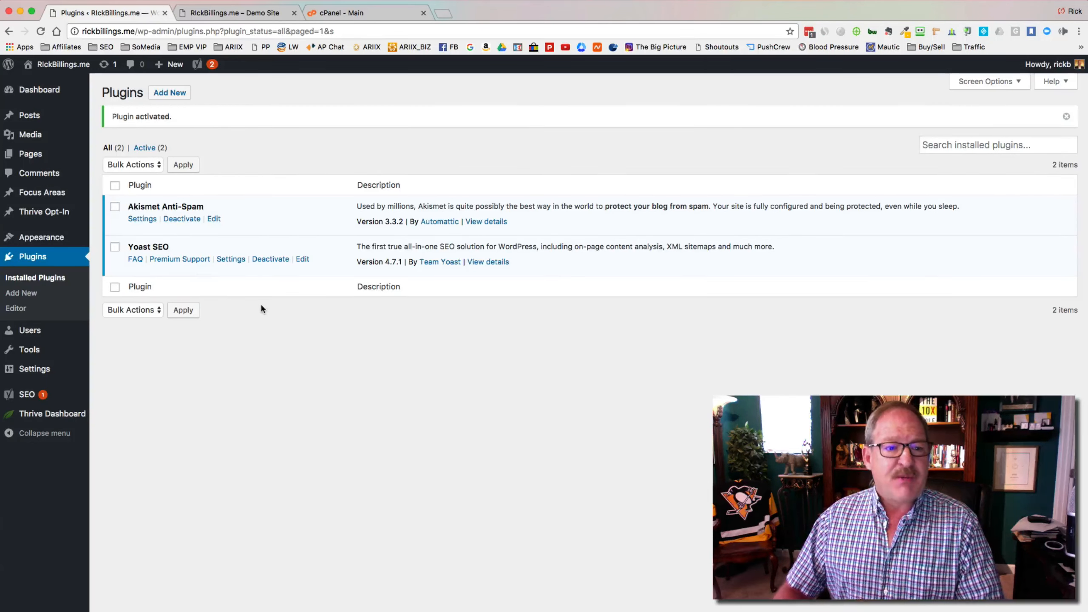
mouse_move(26, 394)
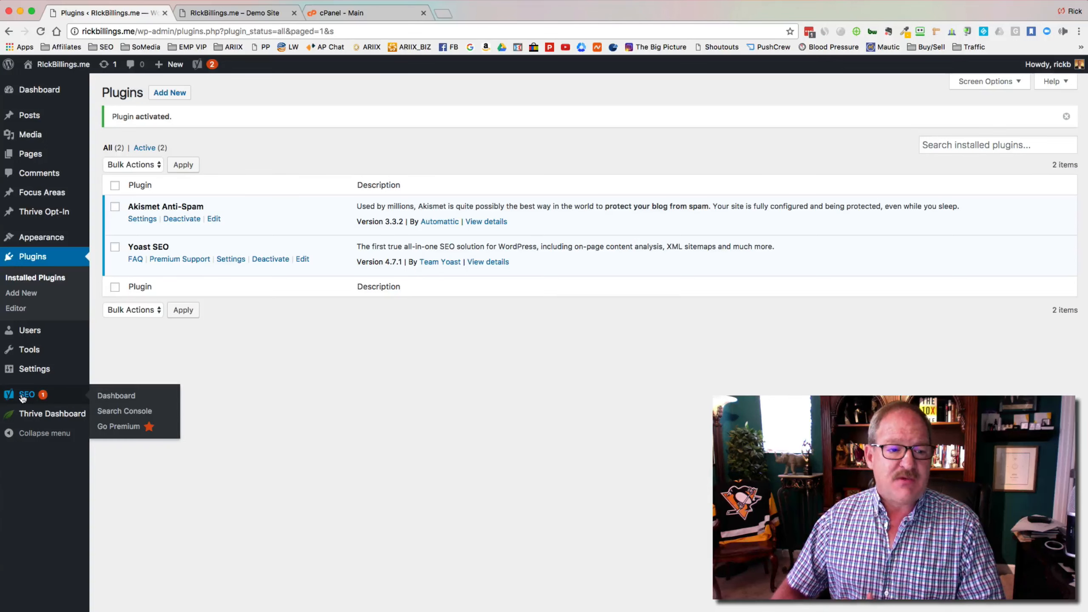
click(104, 396)
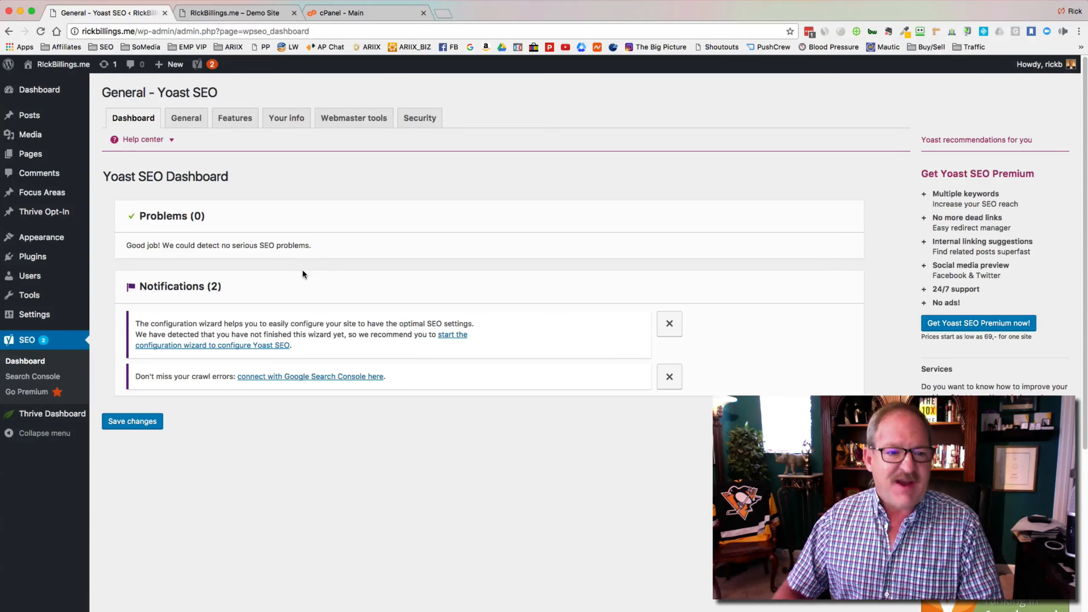
Step: Dismiss the configuration wizard and crawl errors notifications on the Yoast SEO dashboard
click(668, 325)
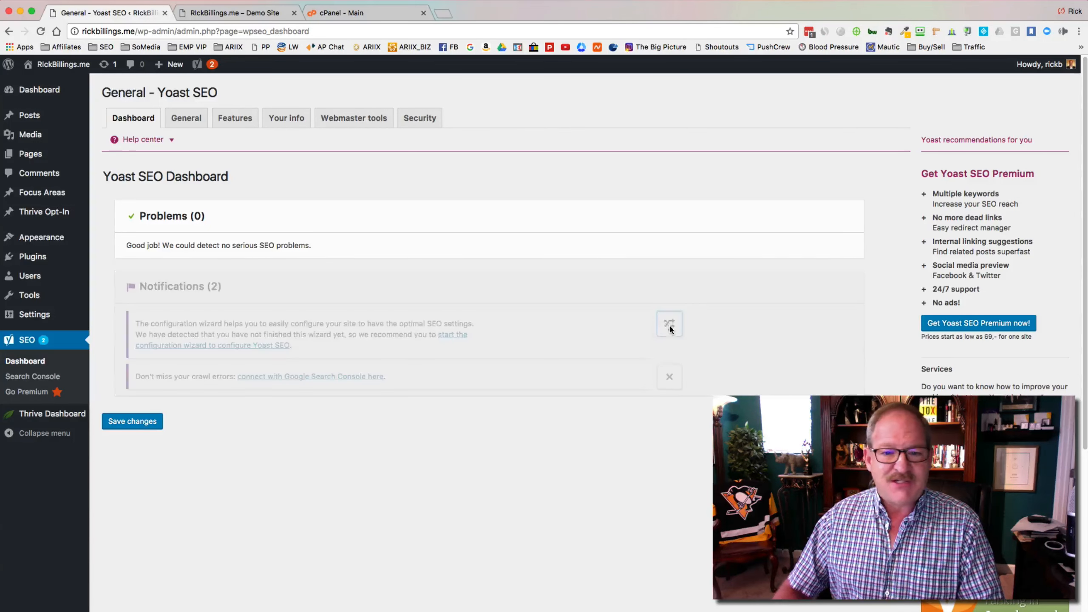
click(670, 365)
click(669, 324)
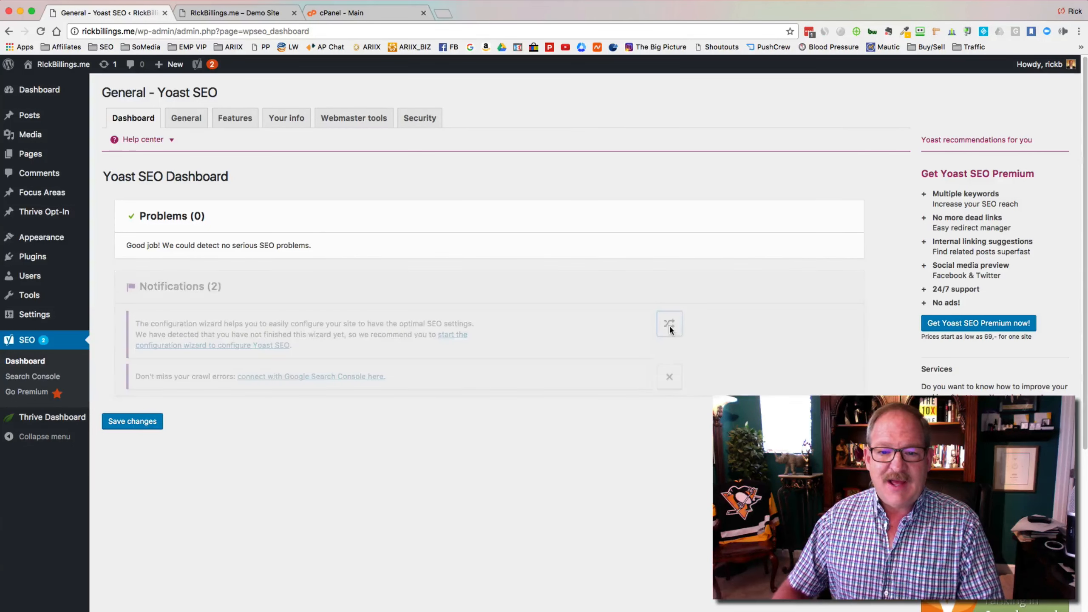
click(668, 326)
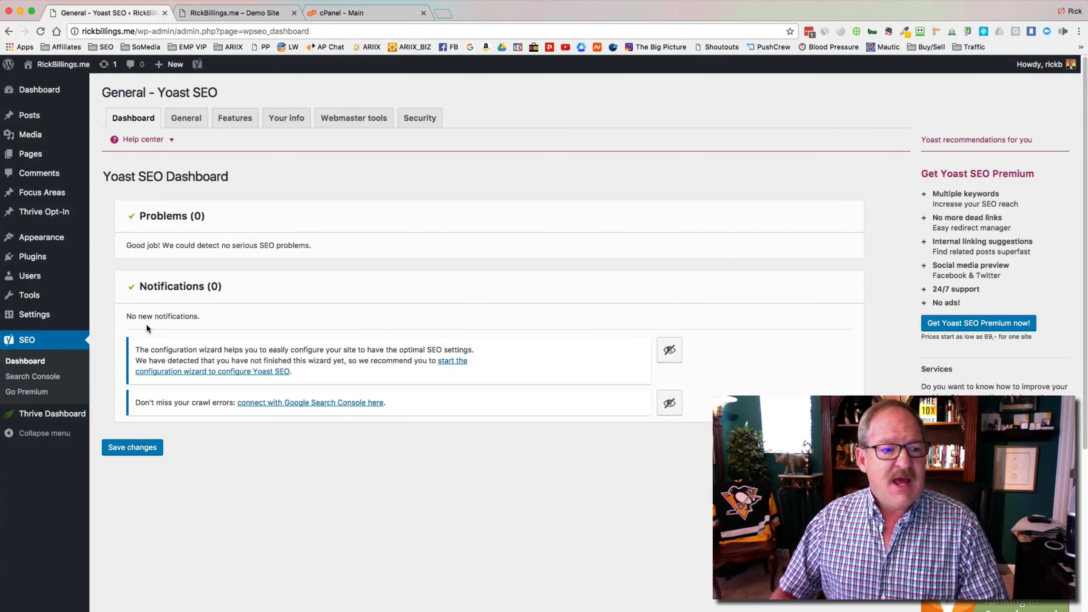
Step: Look over Yoast's General and Features settings, then return to Installed Plugins
click(186, 119)
click(251, 122)
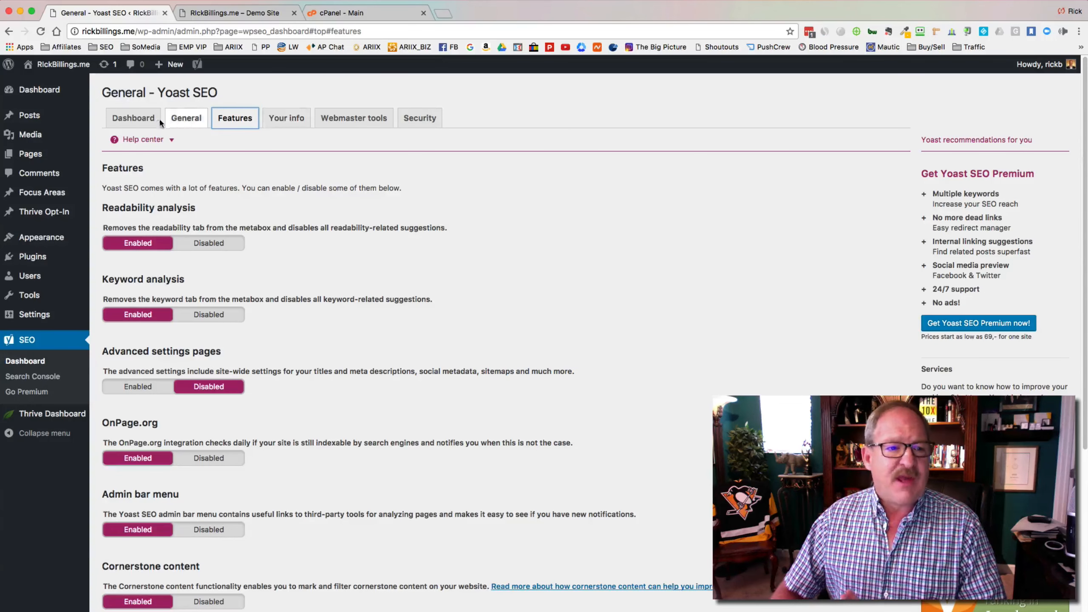
click(146, 121)
mouse_move(58, 90)
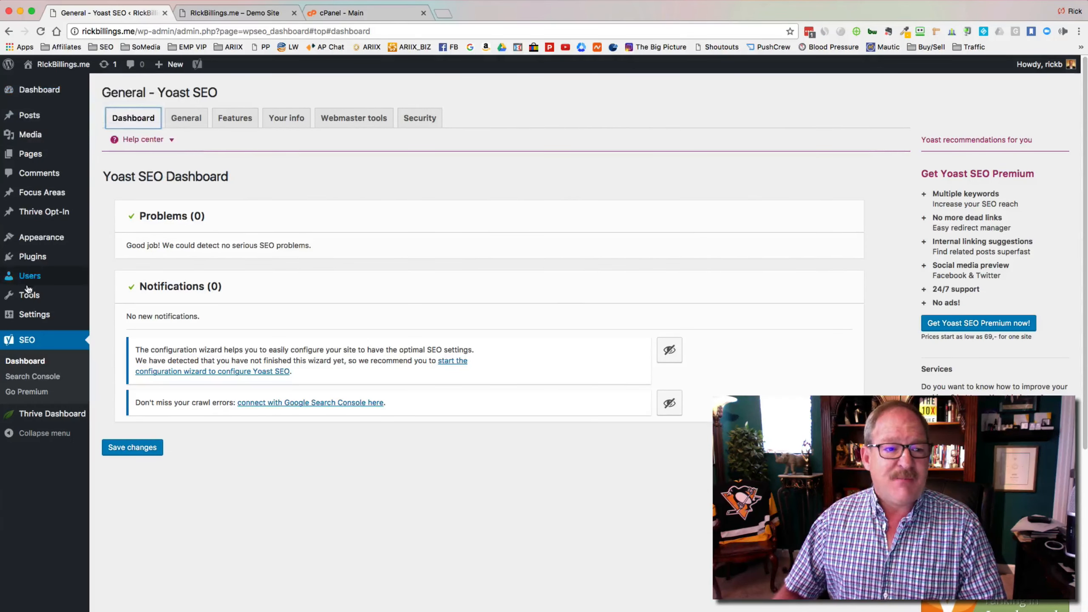
click(31, 257)
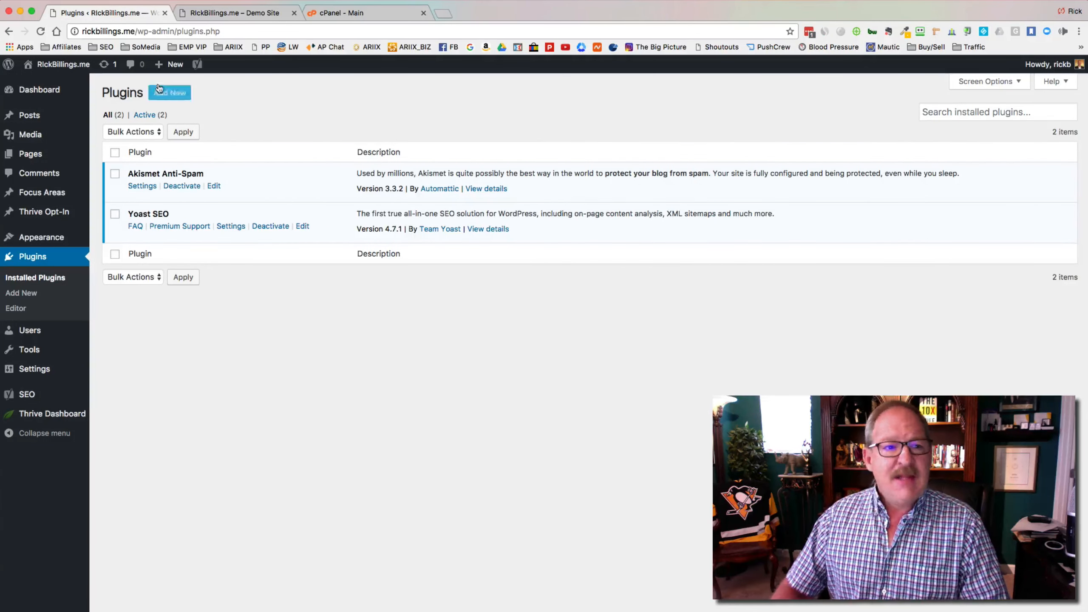
Step: Upload and install si-contact-form.4.0.50.zip as a plugin, then return to the plugin installer
click(169, 92)
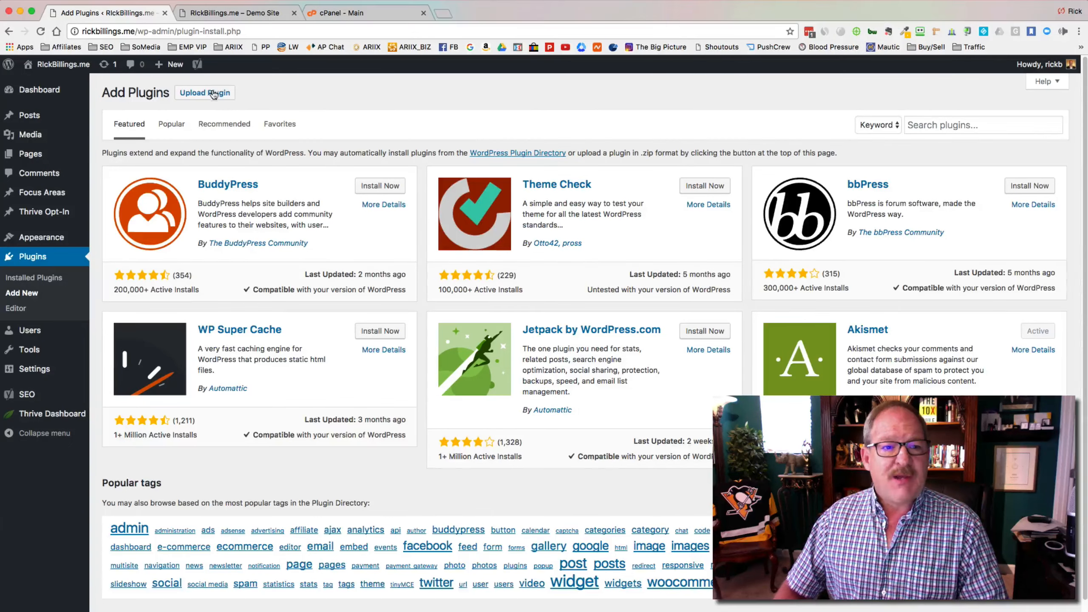
click(214, 93)
click(495, 195)
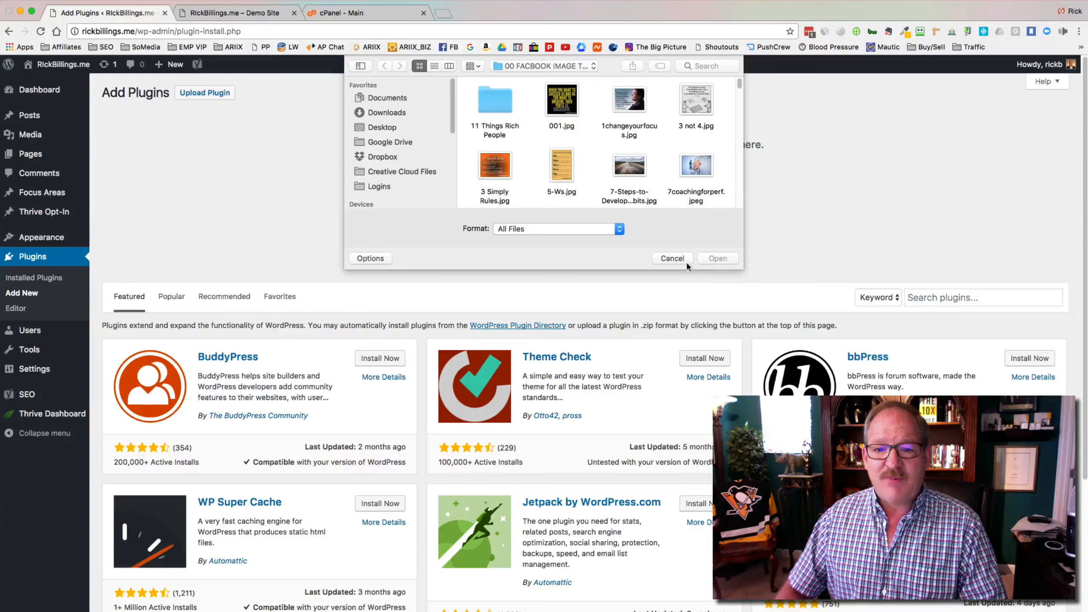
click(685, 260)
key(super+Tab)
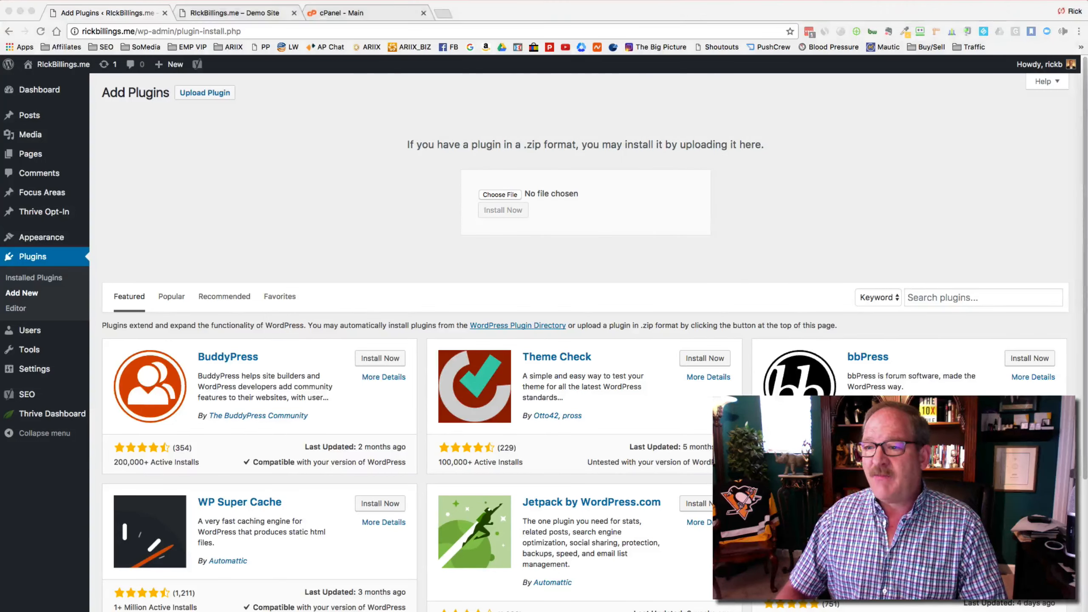
drag(795, 175, 509, 200)
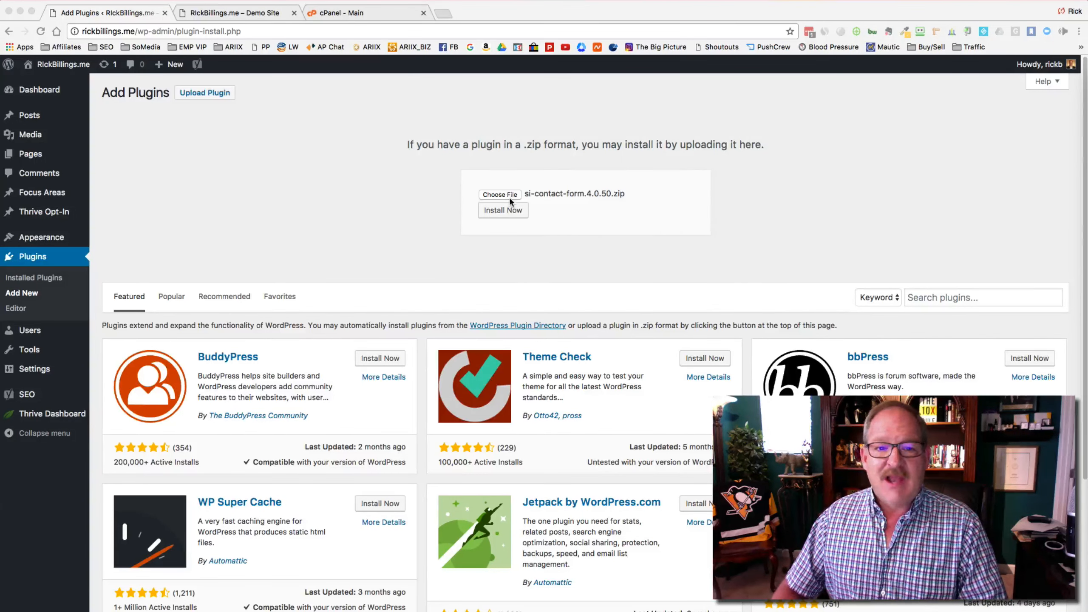
click(507, 208)
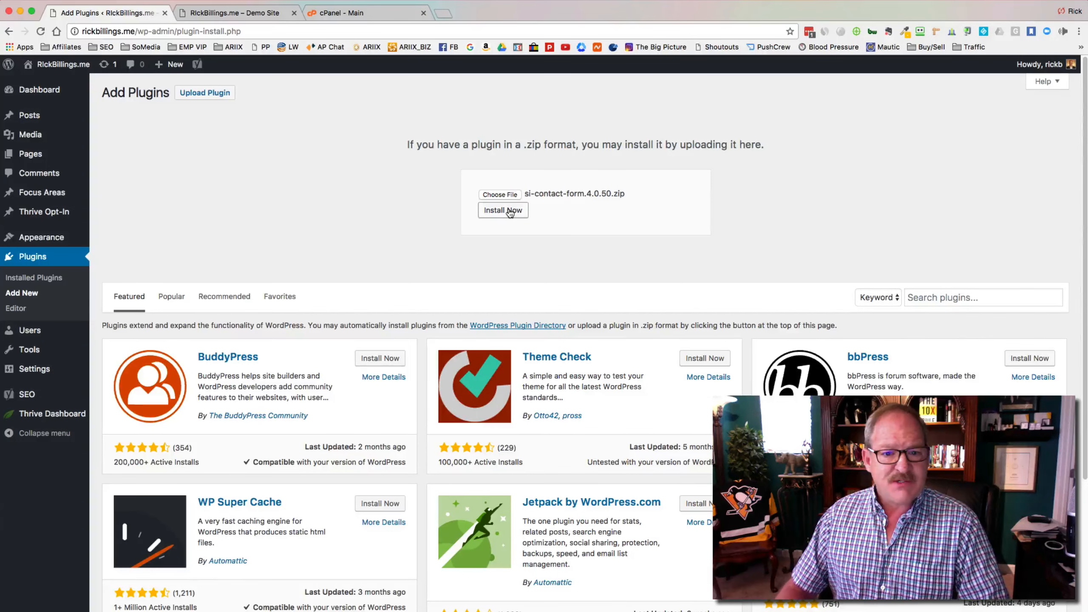
click(509, 213)
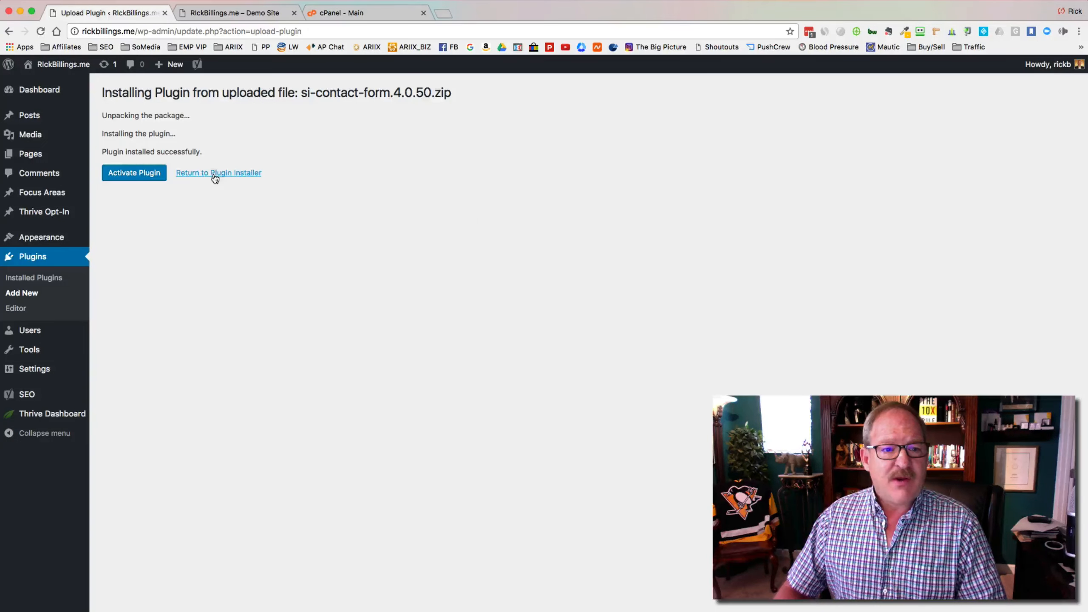
click(214, 173)
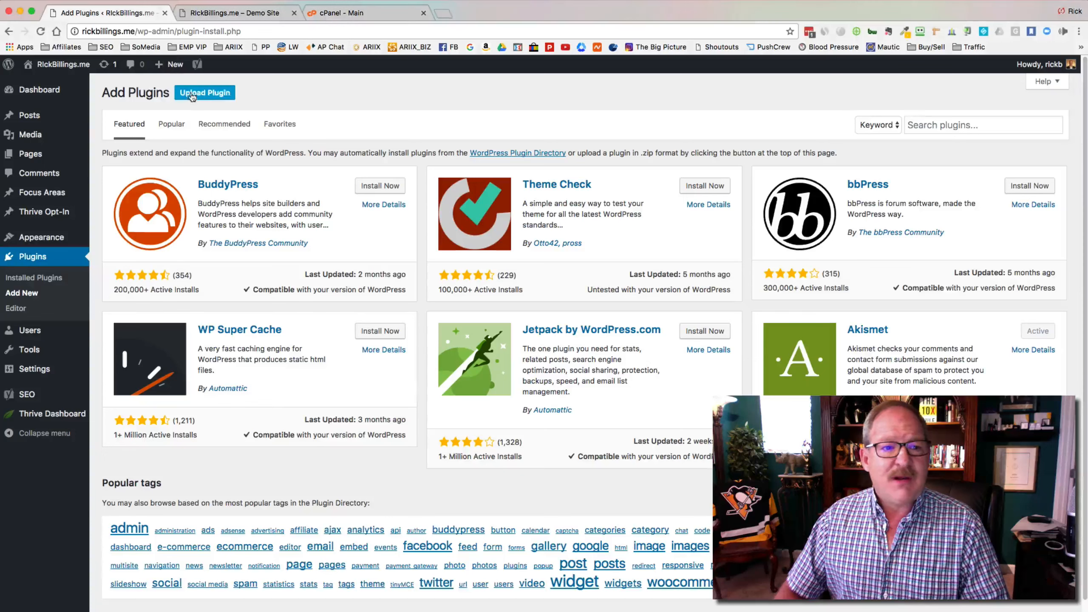
Step: Upload and install the wp-clean-up.1.2.1.zip plugin
click(195, 94)
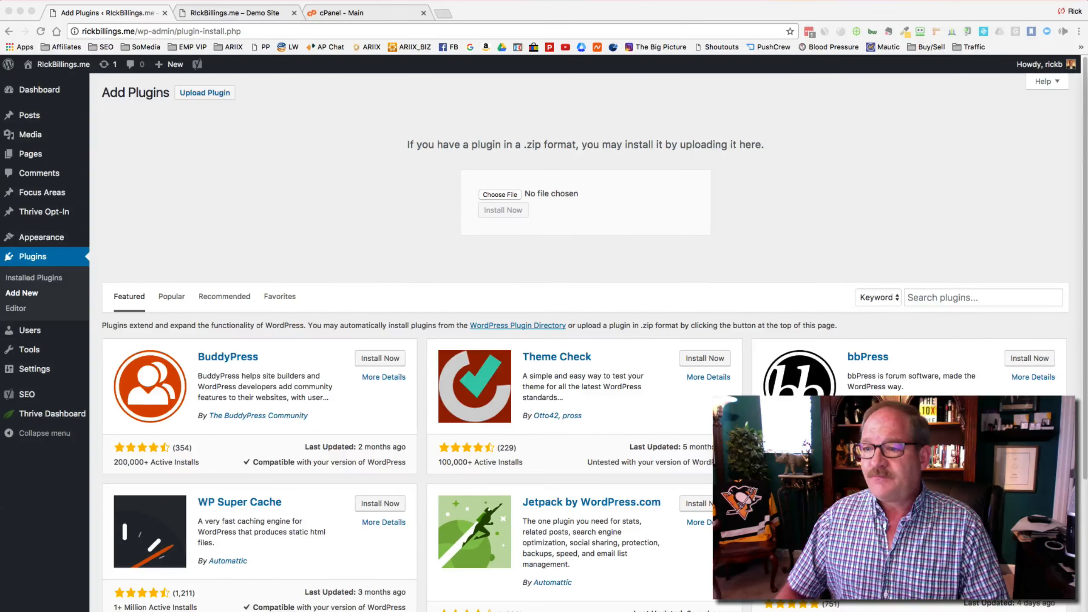
drag(643, 204, 501, 201)
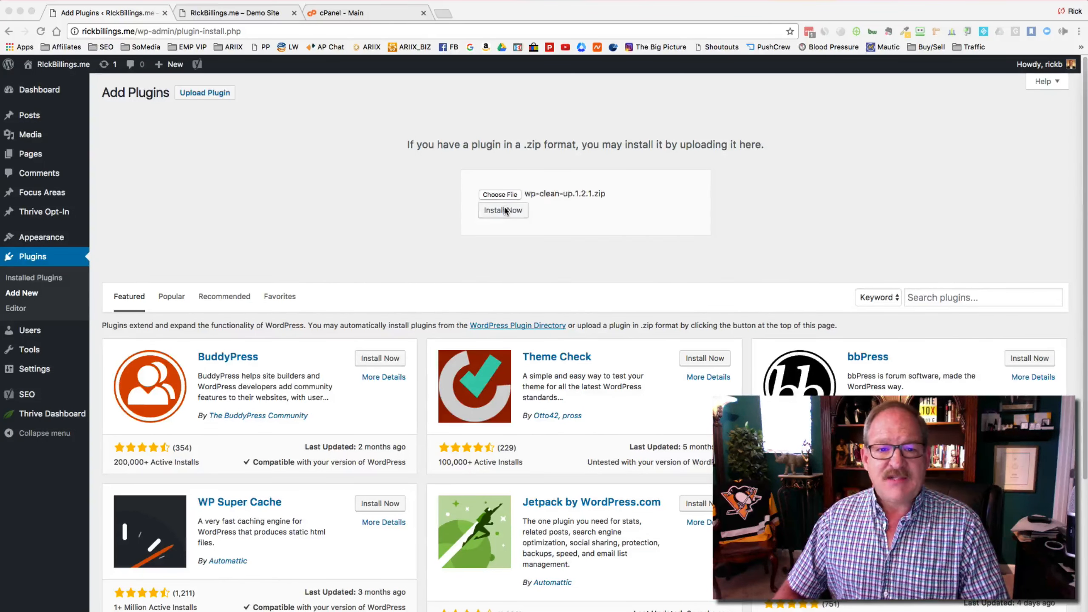
click(505, 211)
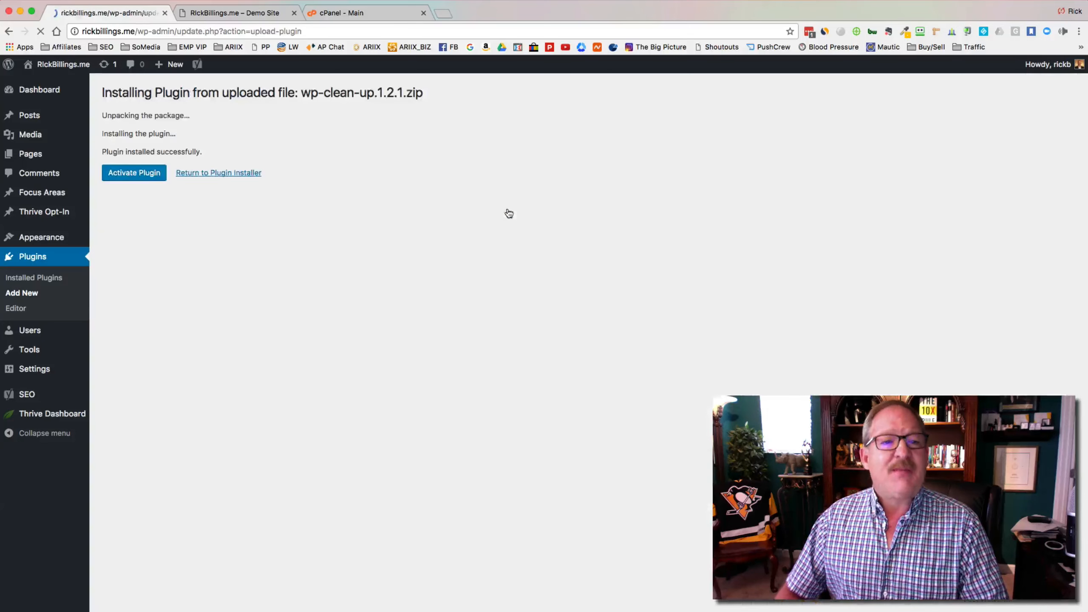
click(236, 173)
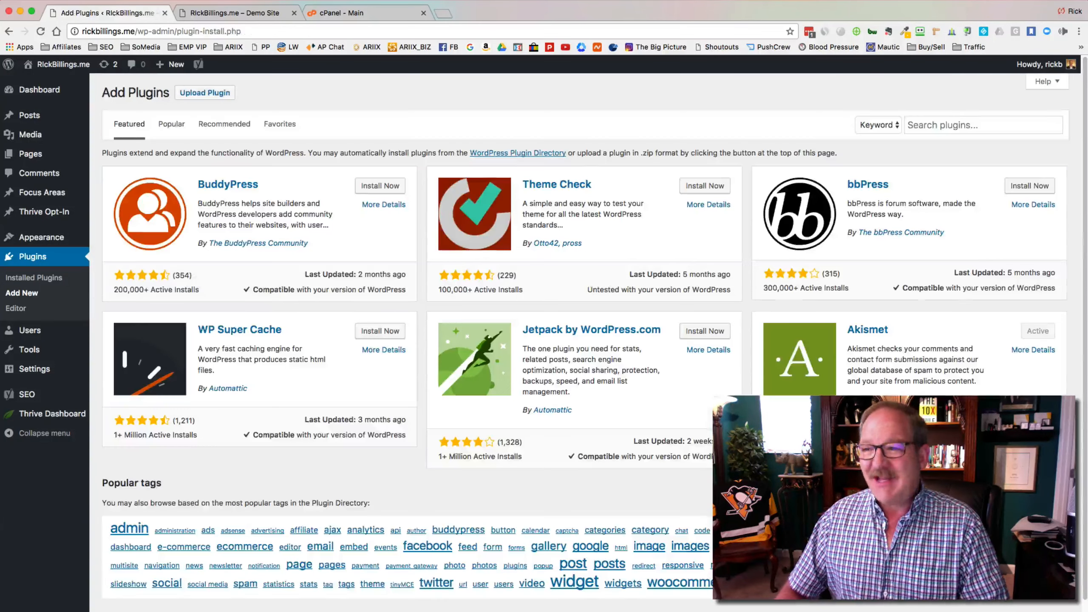
Step: Upload and install the wp-postviews.1.75.zip plugin
click(209, 92)
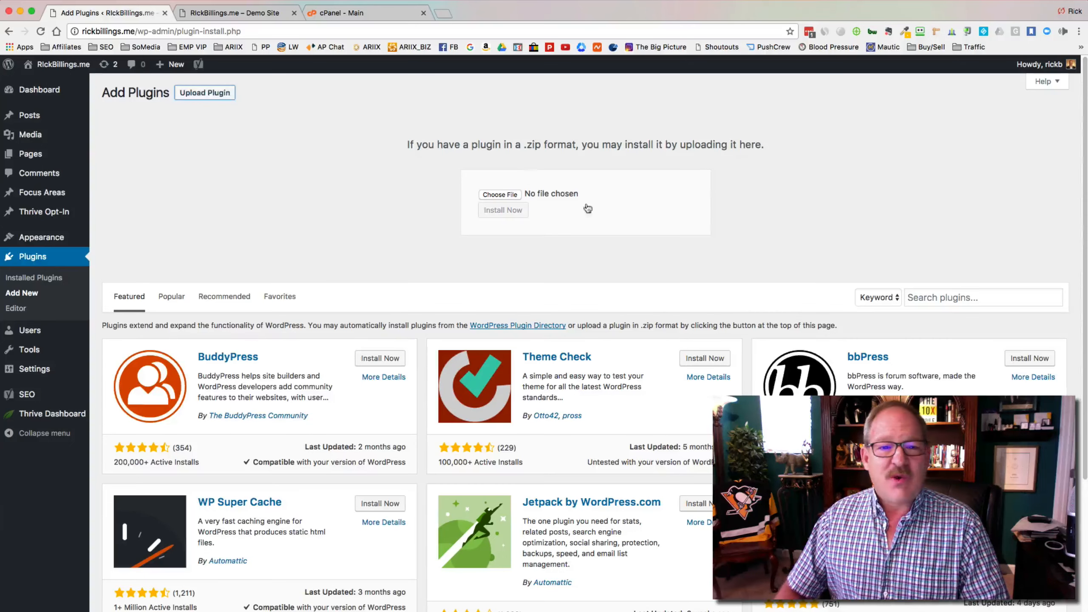
key(super+Tab)
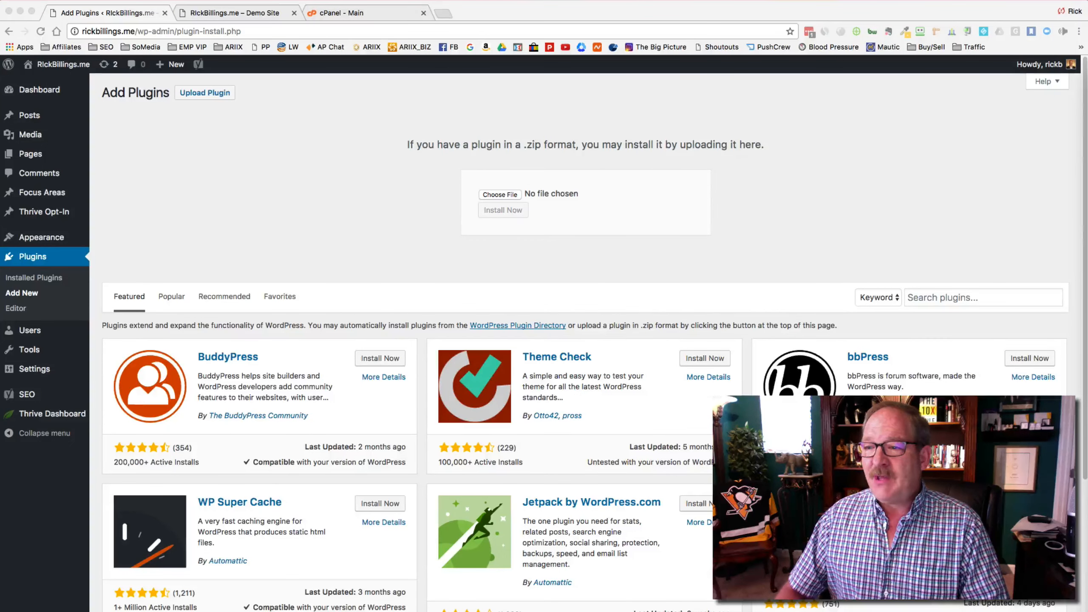
drag(548, 208, 501, 201)
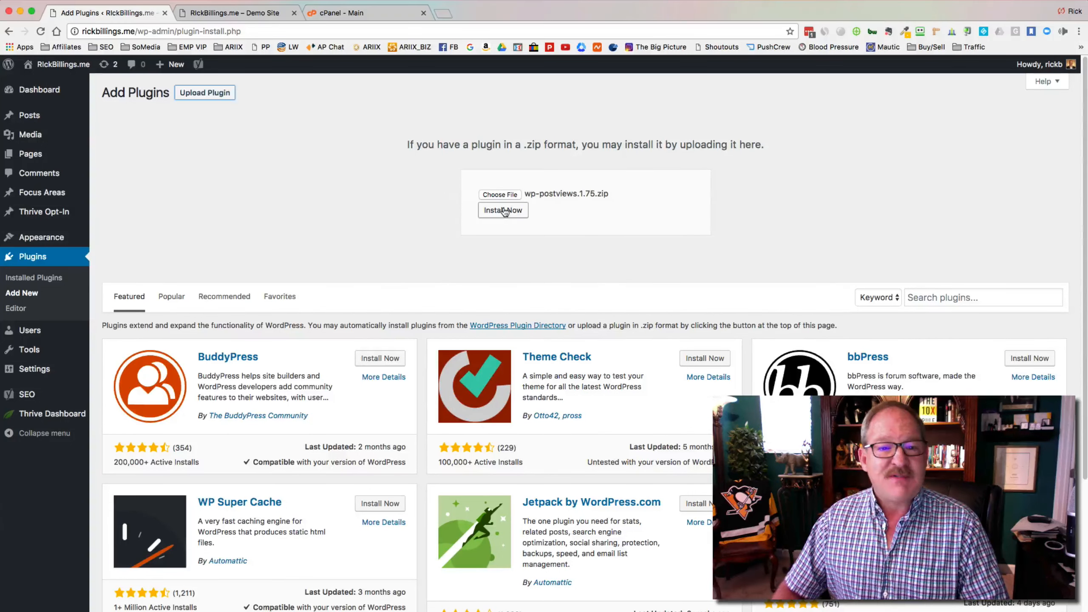
click(505, 211)
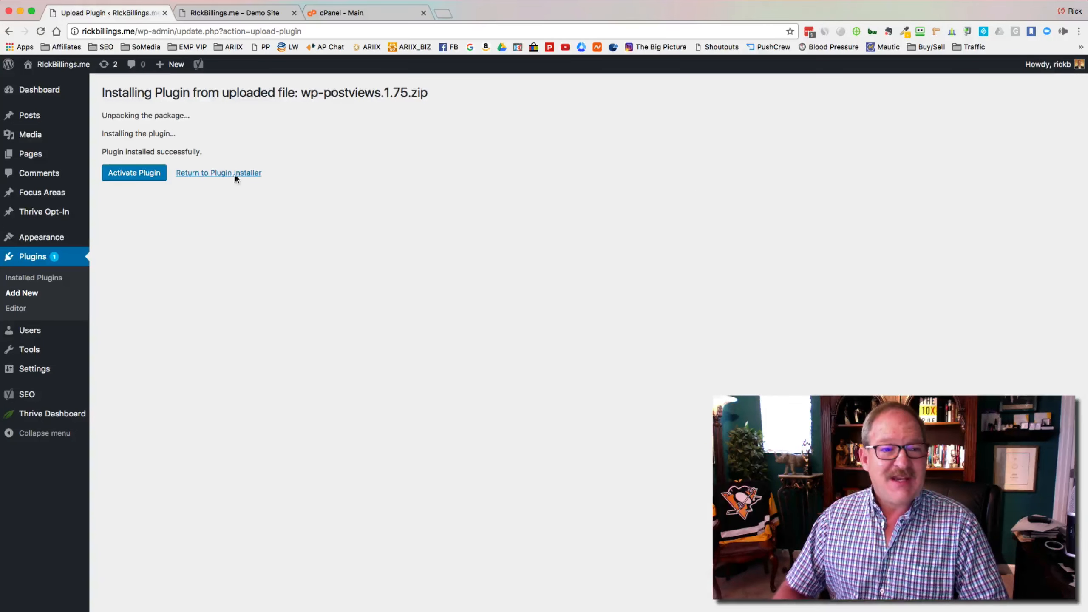
click(234, 173)
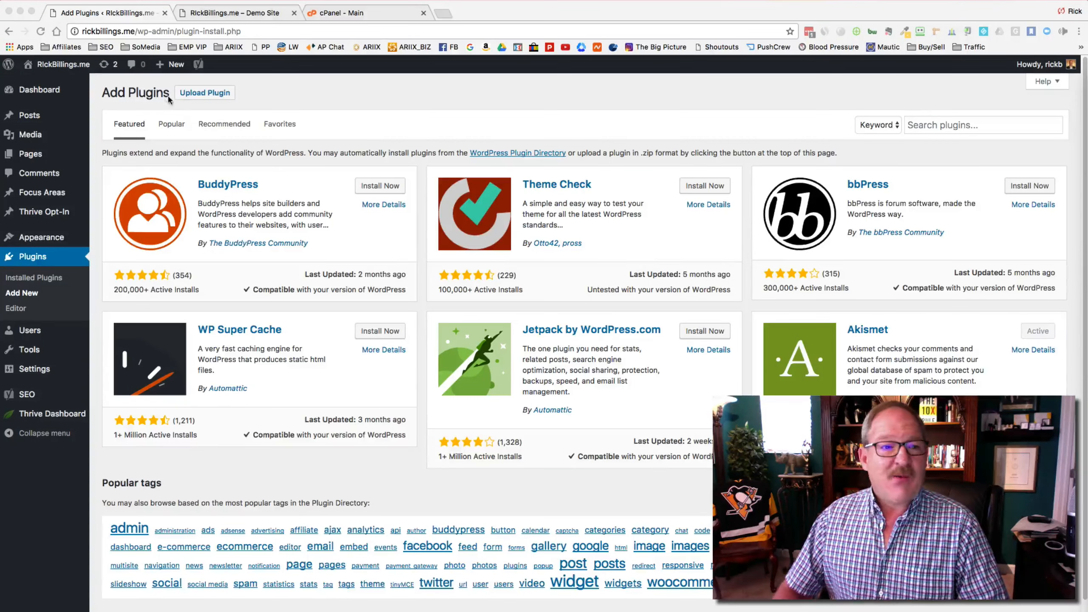
Step: Upload and install the pretty-link.2.0.8.zip plugin
click(213, 93)
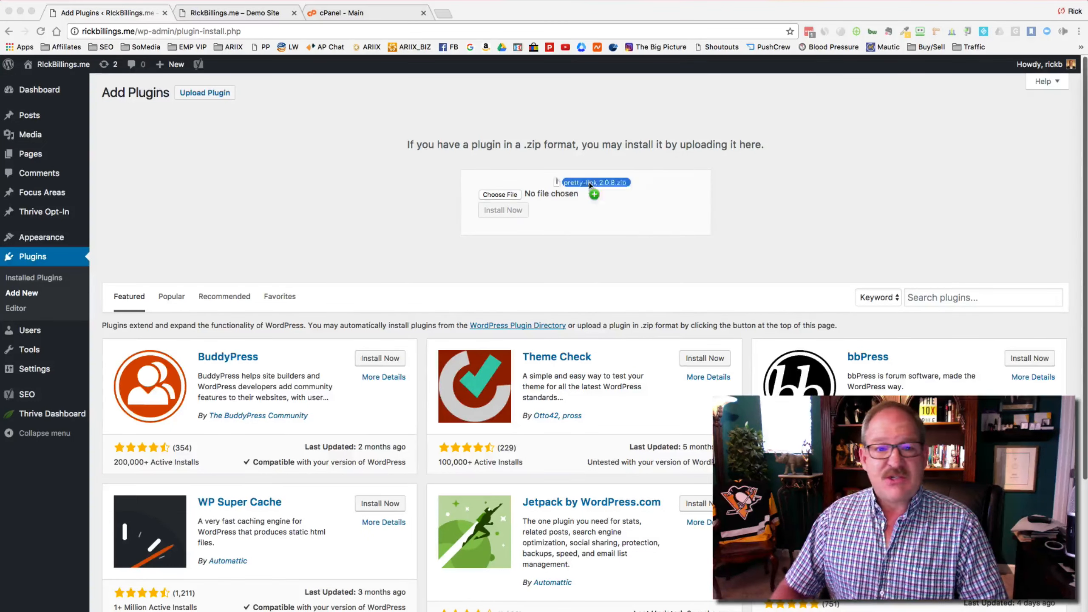
drag(596, 188, 503, 194)
click(503, 210)
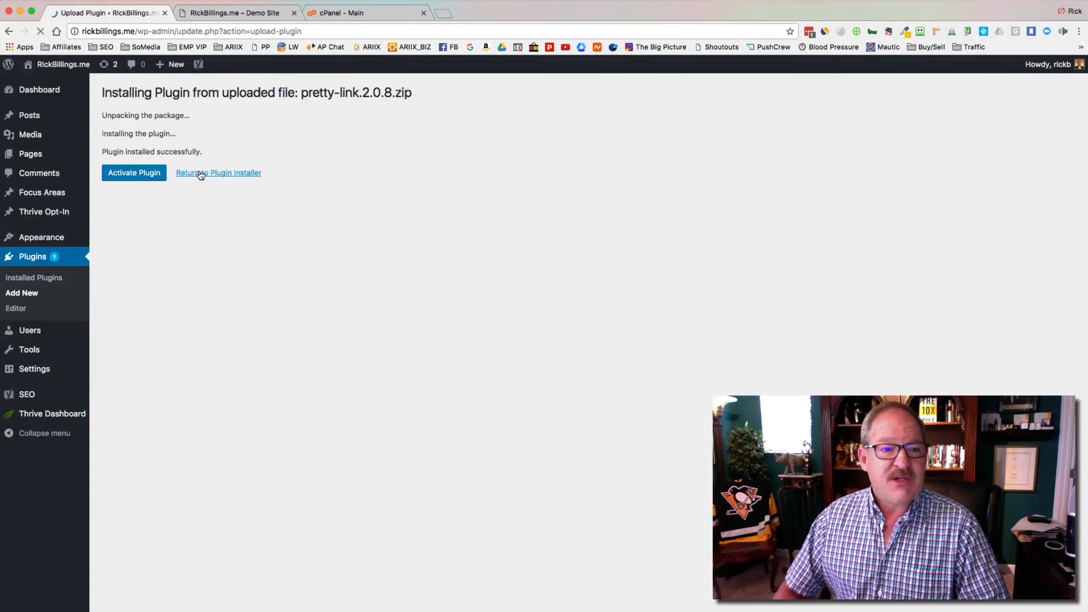
click(200, 173)
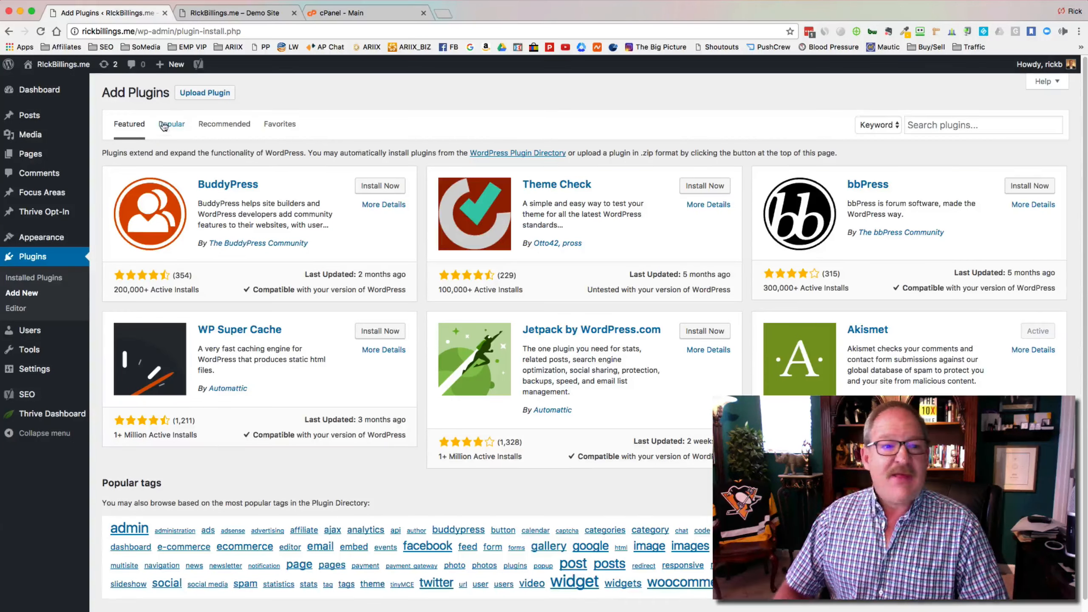
Step: Install the fourth plugin zip (StatCounter) and view the seven installed plugins
click(222, 99)
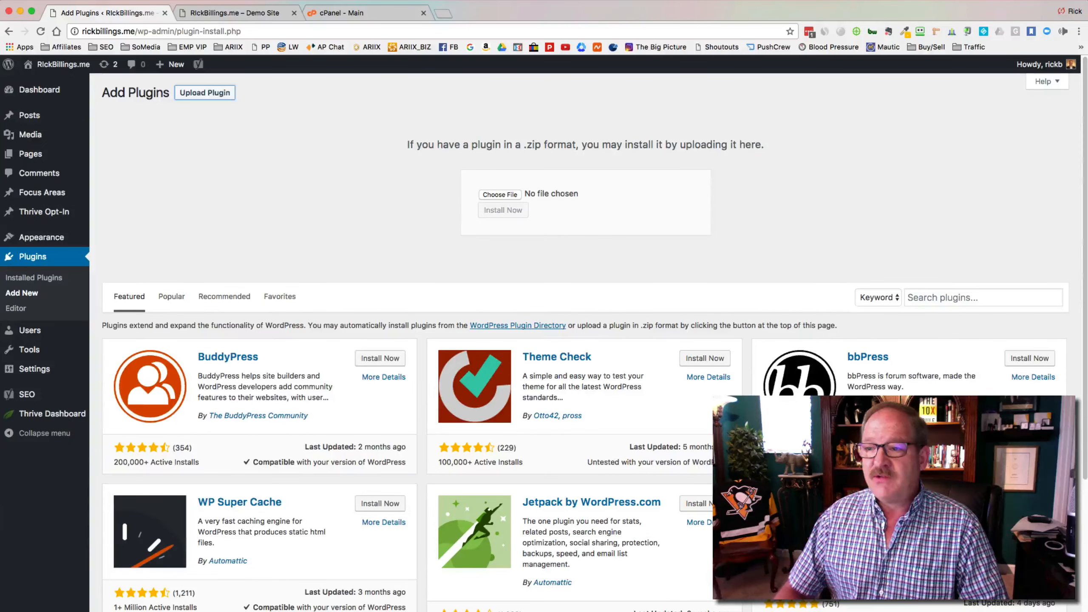
drag(789, 159, 502, 200)
click(501, 206)
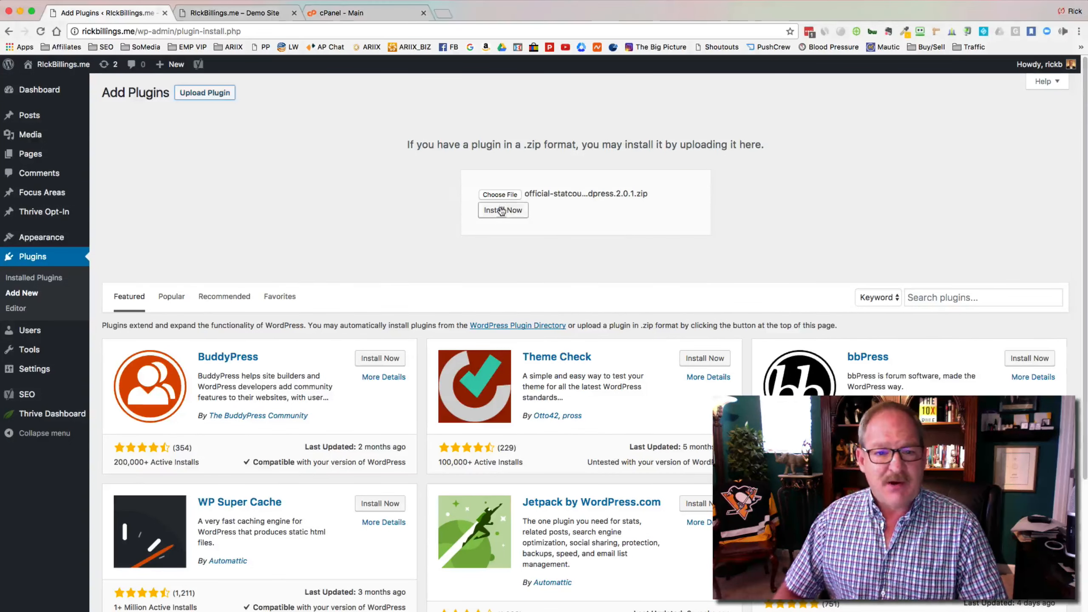
click(502, 212)
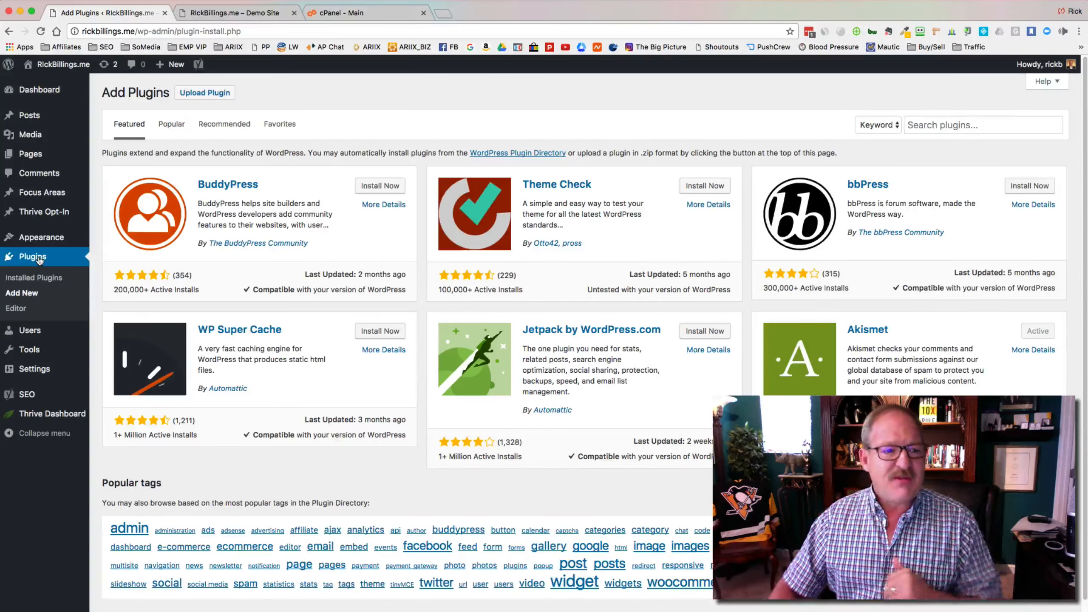
click(40, 259)
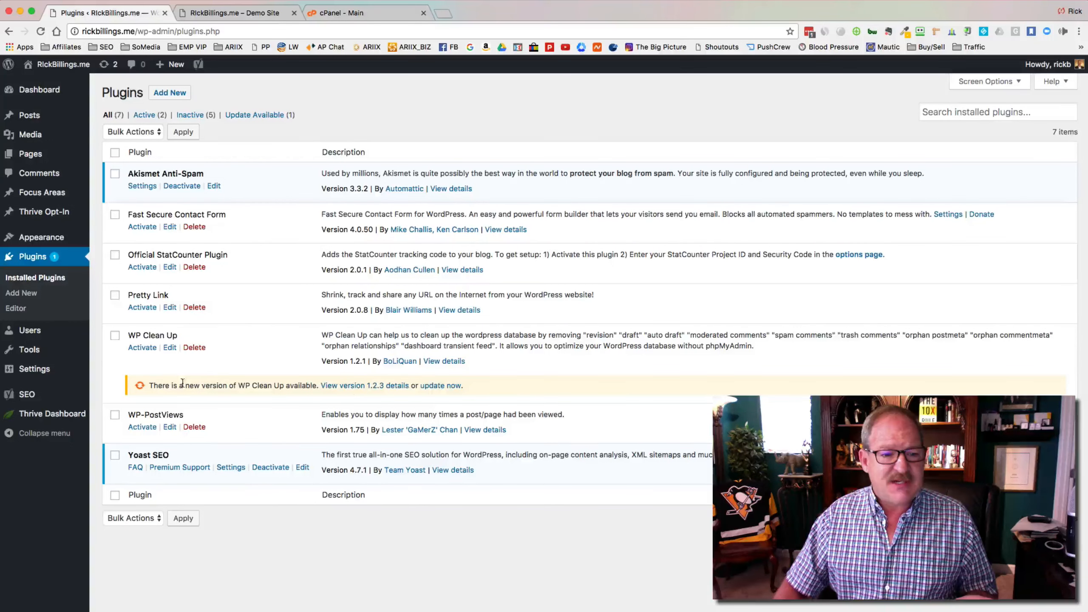
Step: Update WP Clean Up to 1.2.3, then bulk-activate Fast Secure Contact Form, StatCounter, Pretty Link, WP Clean Up and WP-PostViews
click(441, 385)
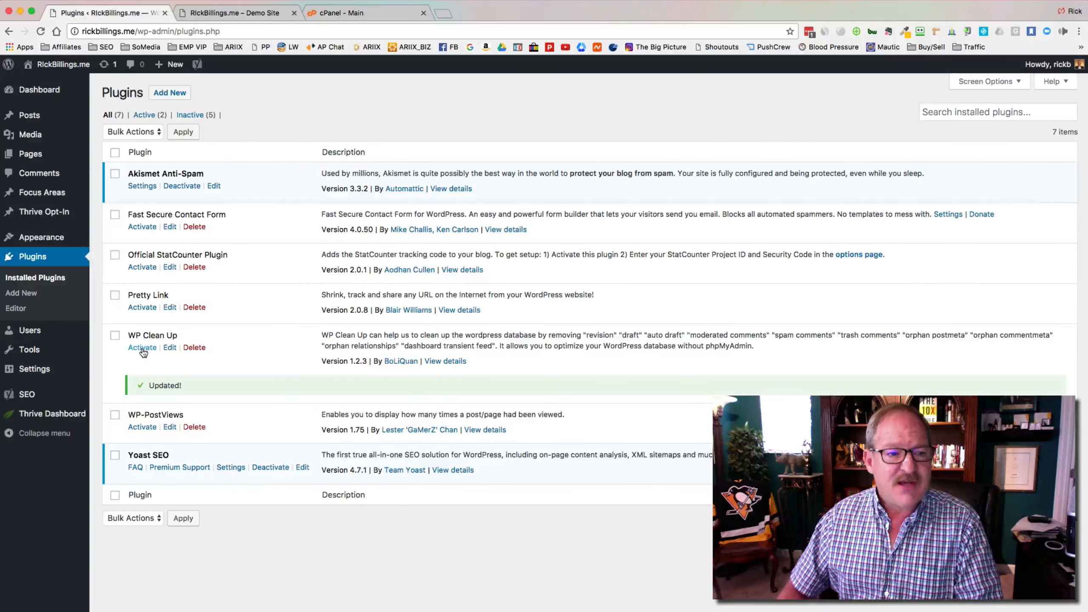
click(115, 214)
click(115, 254)
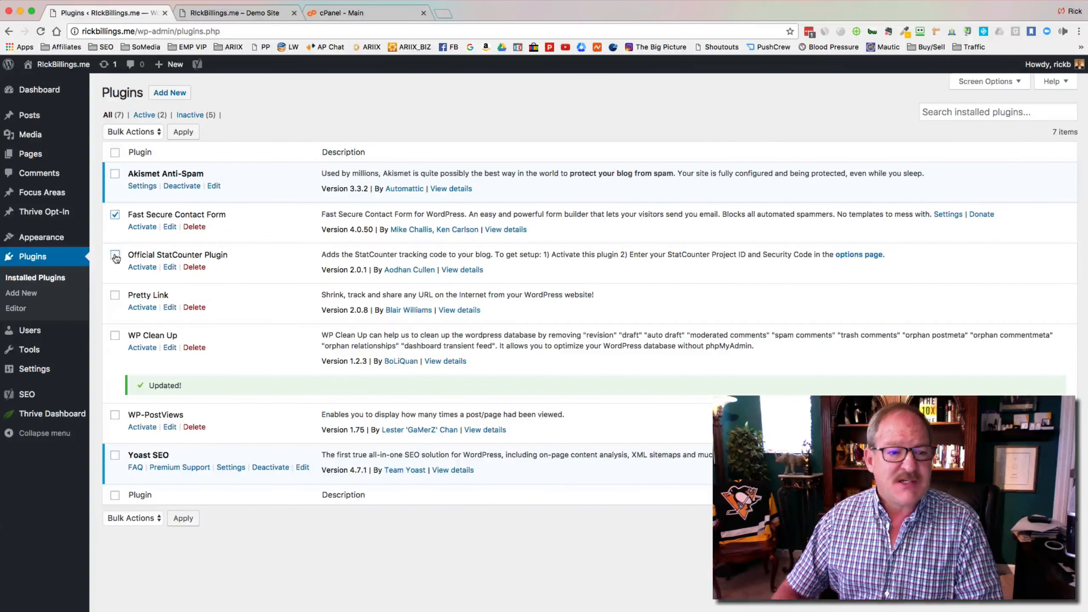
click(115, 295)
click(115, 336)
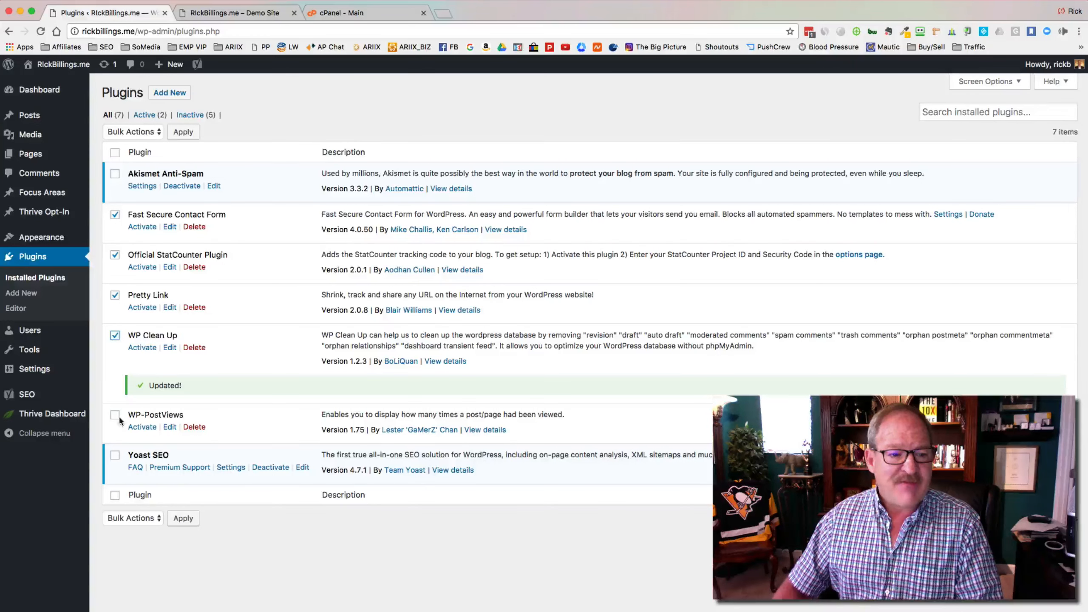
click(115, 414)
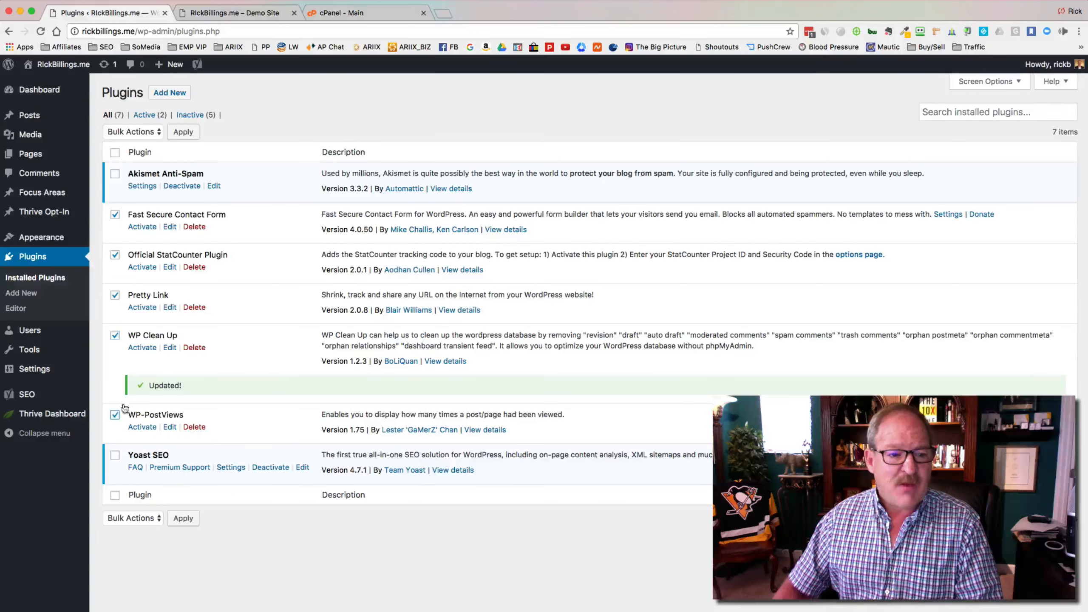
click(156, 130)
click(143, 142)
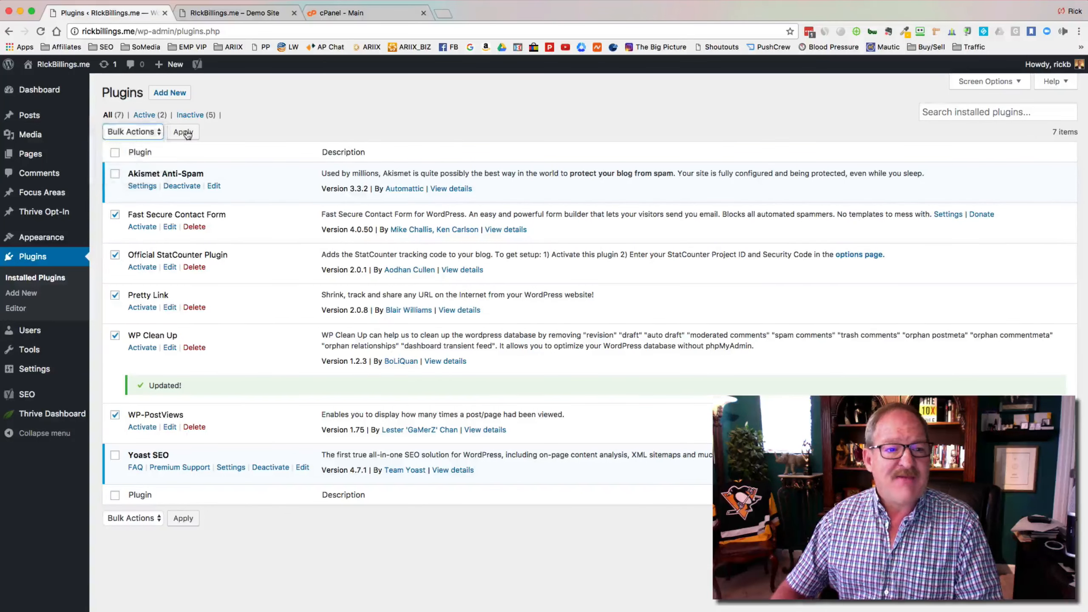
click(187, 134)
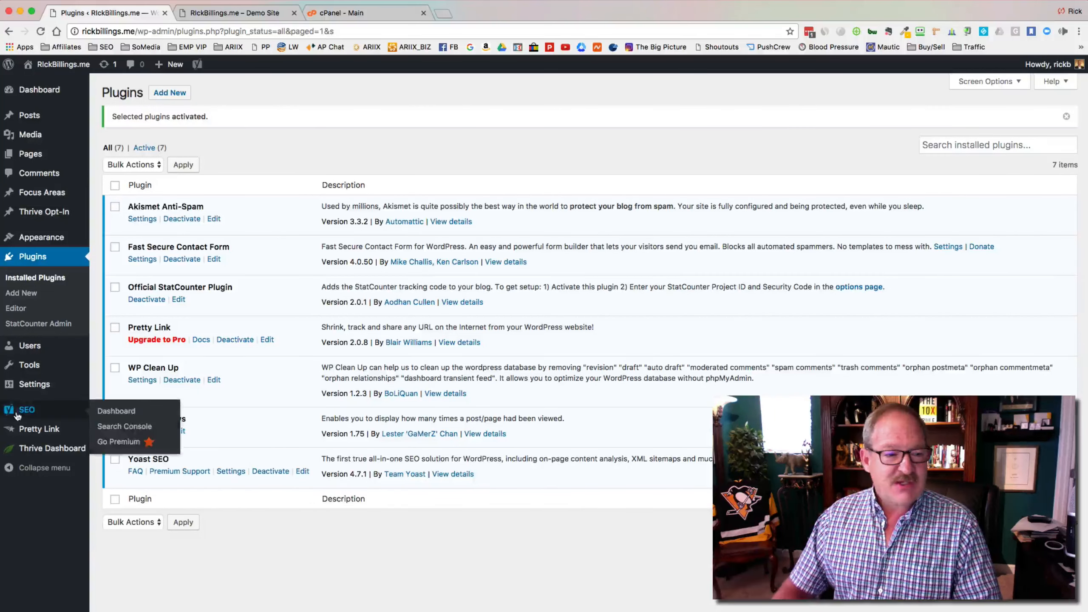
mouse_move(34, 385)
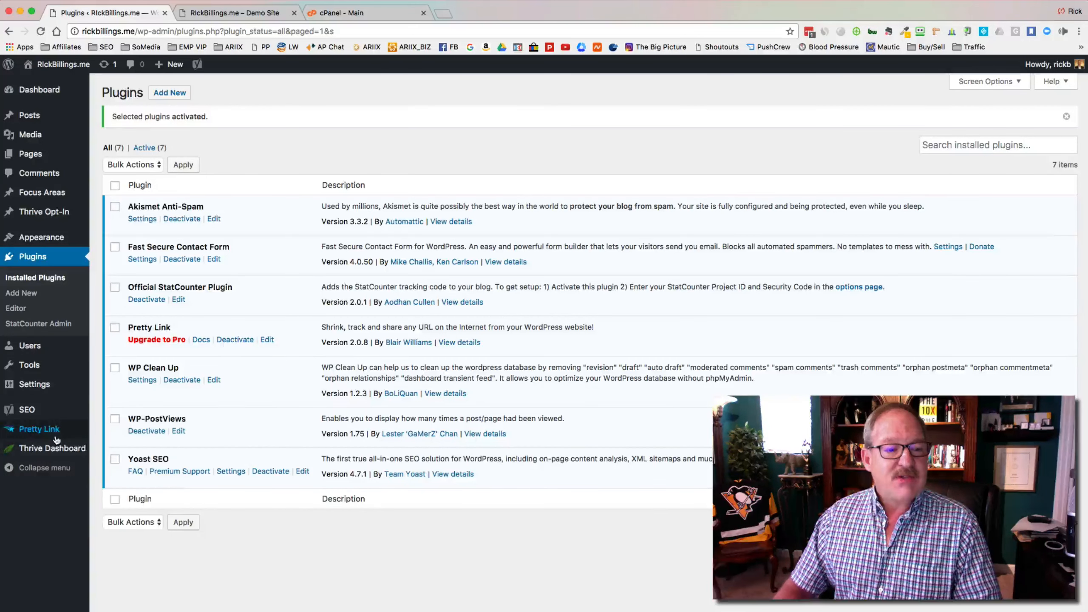
mouse_move(48, 432)
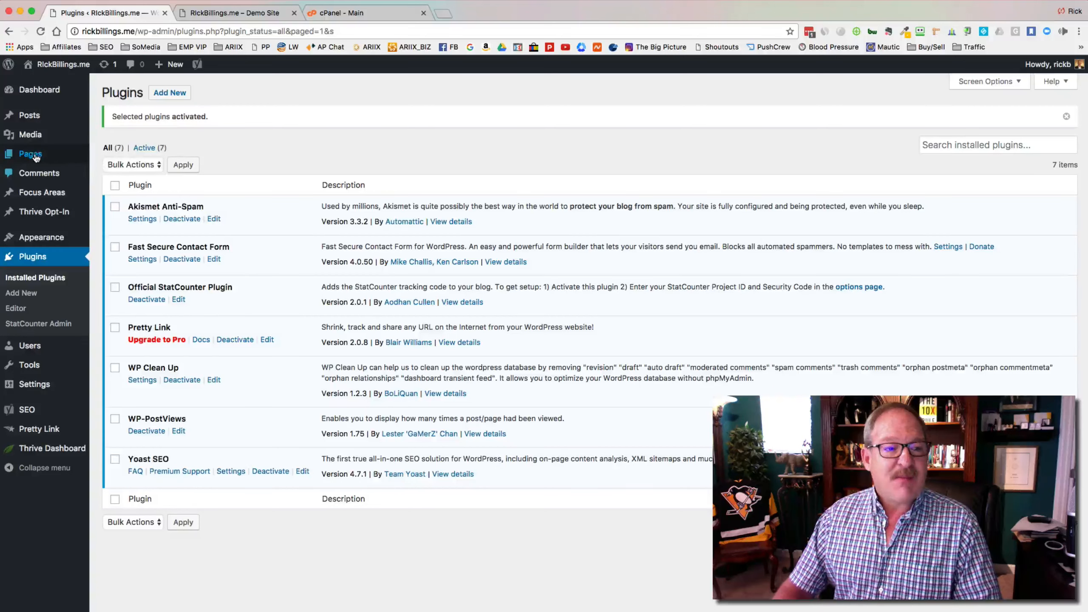
mouse_move(37, 346)
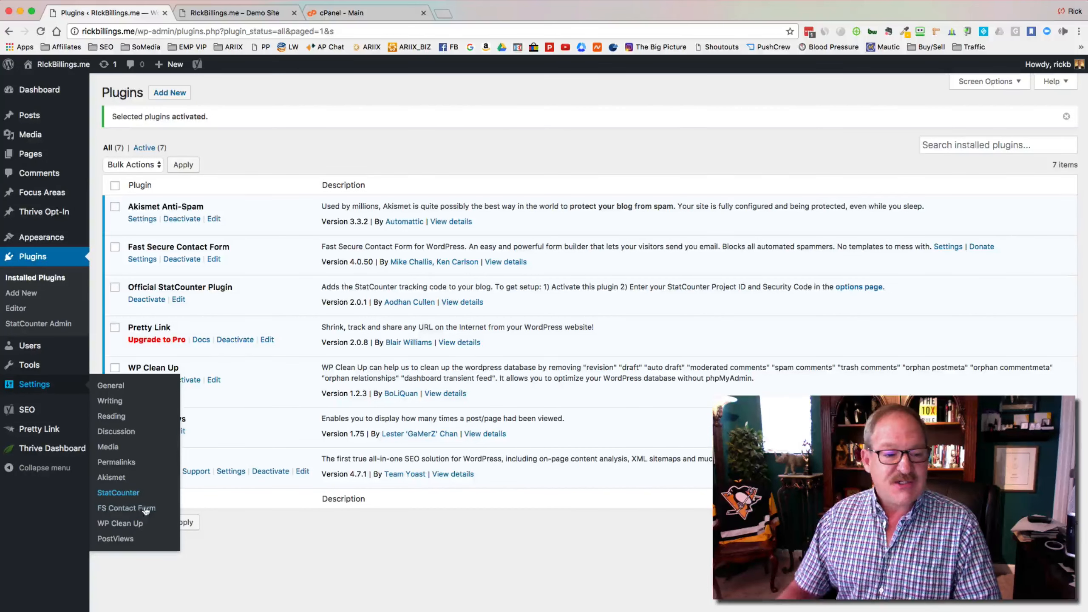
Step: In WP Clean Up, delete all leftover auto-draft, transient and other redundant entries
click(121, 524)
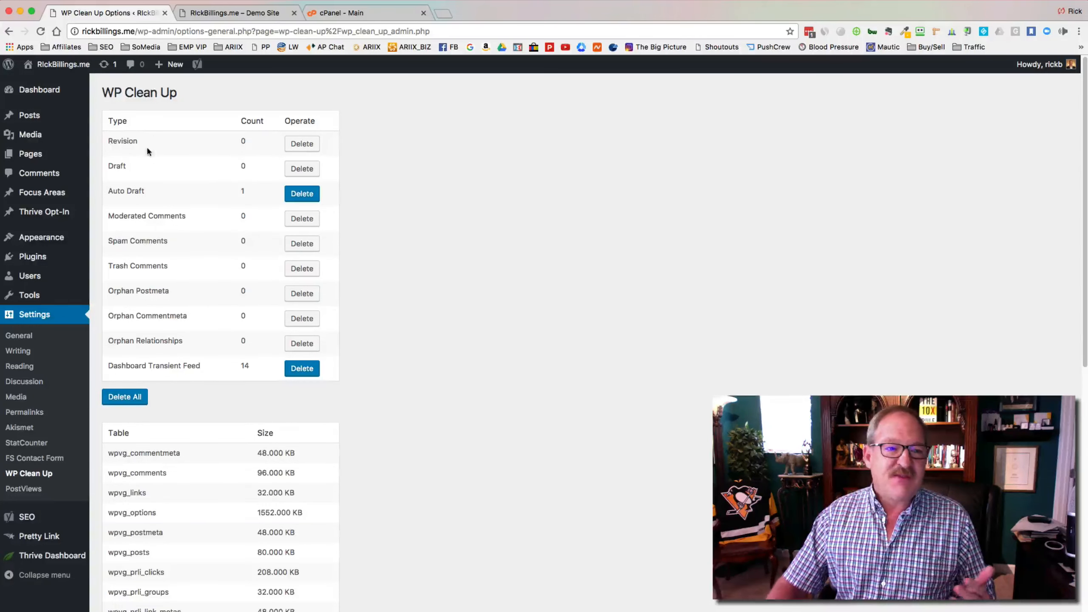
click(135, 401)
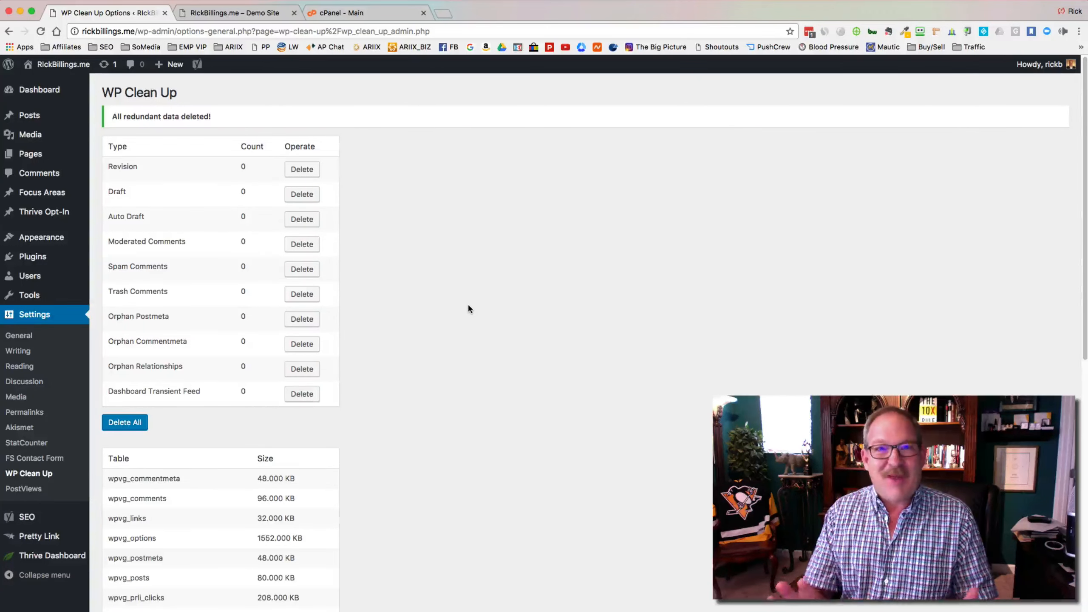
scroll(469, 308, down, 6)
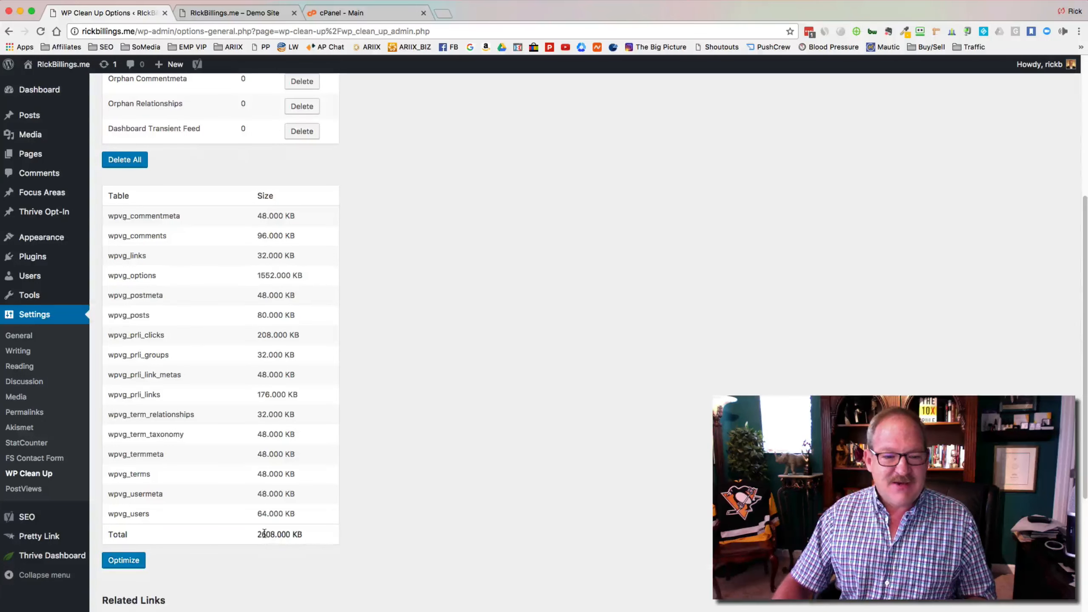
Step: Optimize the database tables, shrinking the total size from 2608 KB to 1168 KB
drag(265, 532, 275, 535)
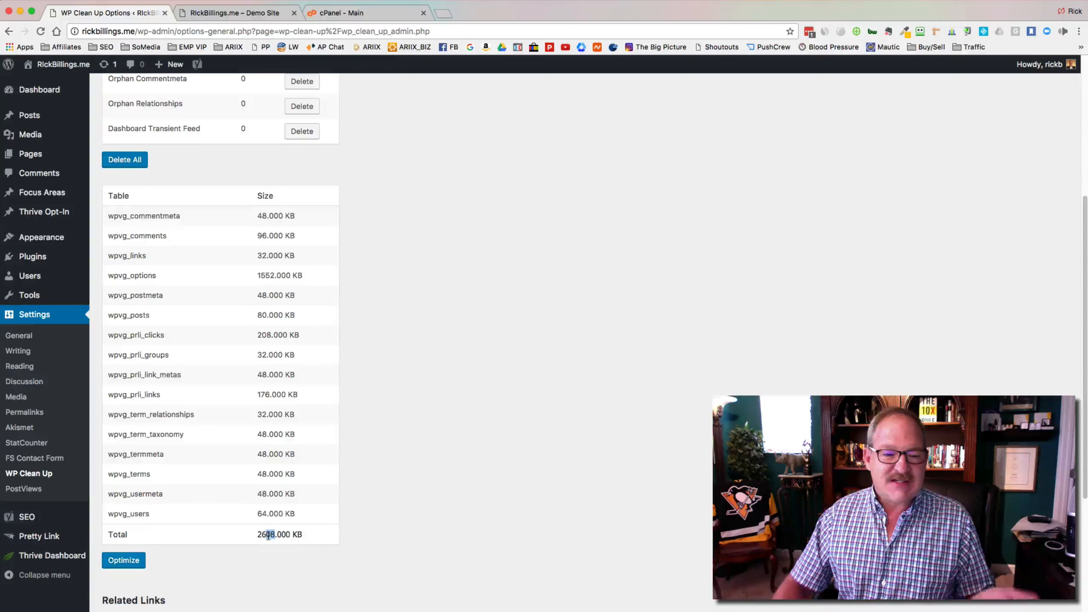
click(137, 561)
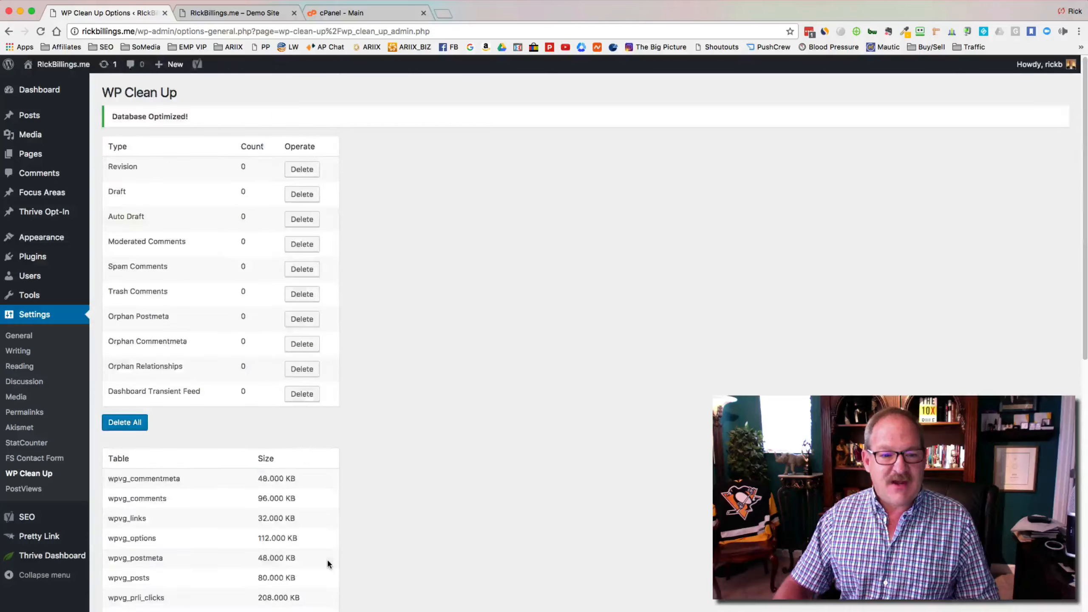
scroll(327, 558, down, 10)
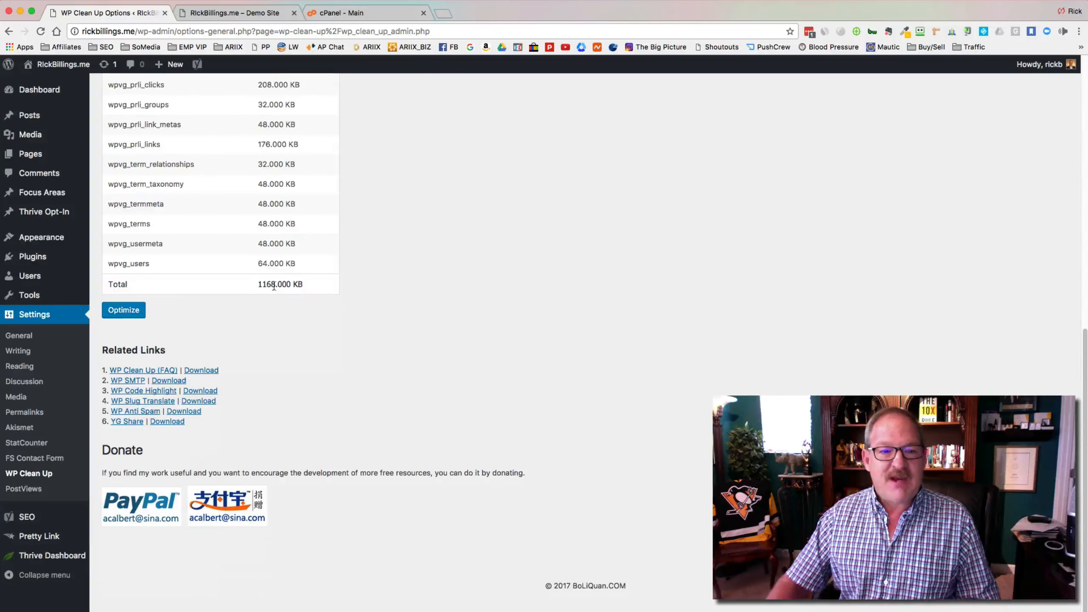
scroll(308, 319, up, 9)
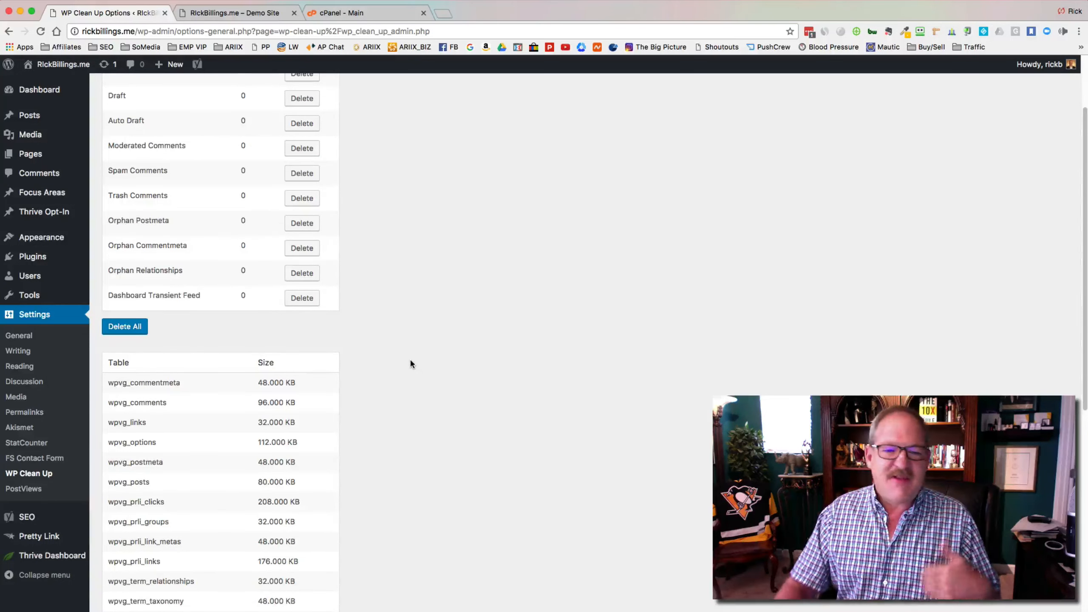
scroll(410, 362, up, 2)
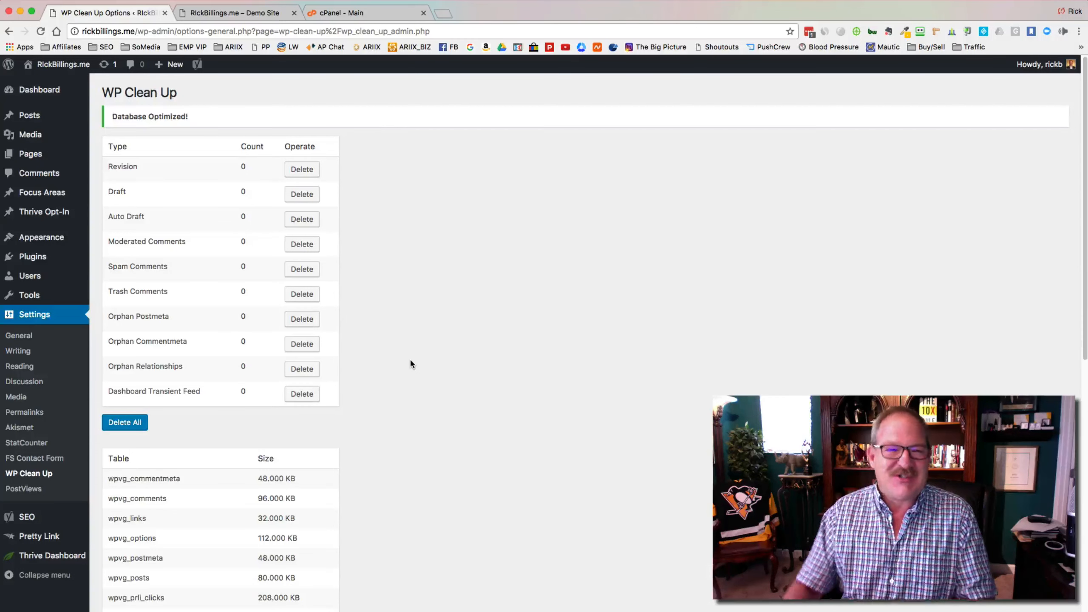
Step: On Dashboard > Updates, select the Minus theme and run Update Themes
click(46, 95)
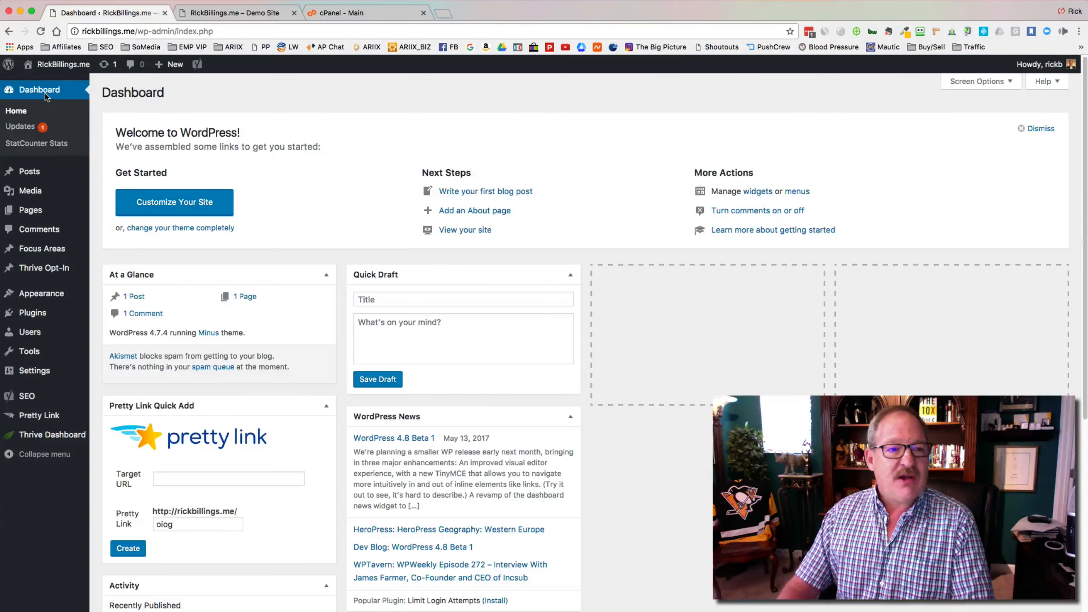
click(25, 128)
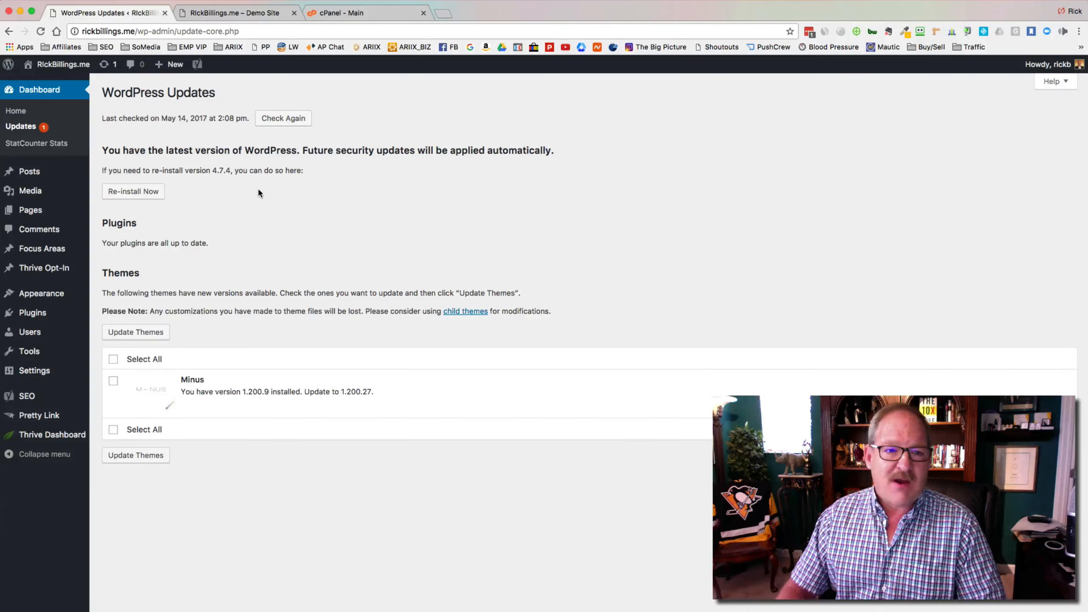
click(114, 359)
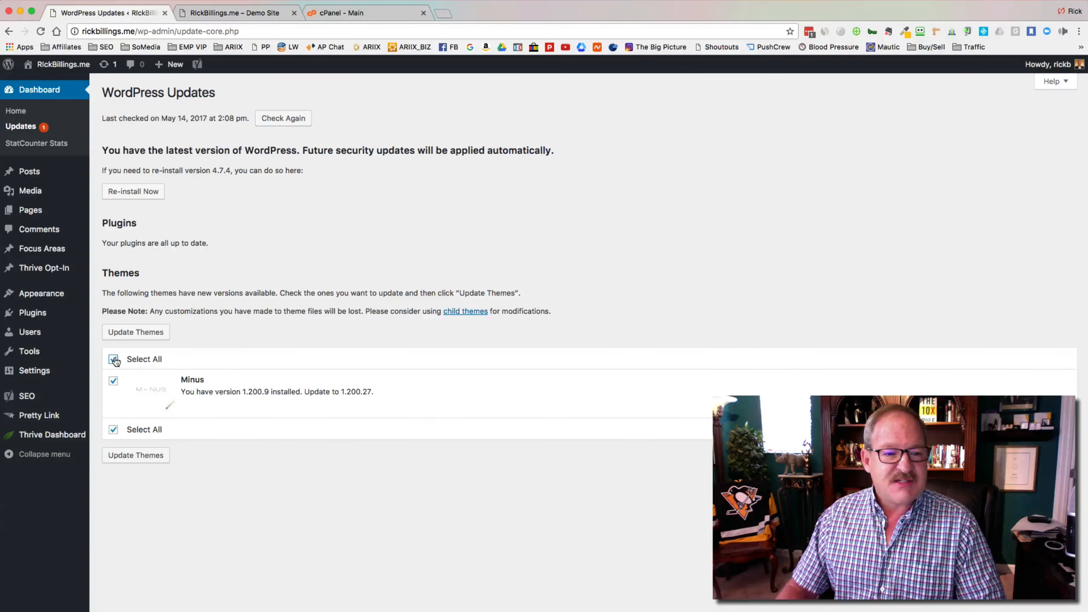
click(151, 338)
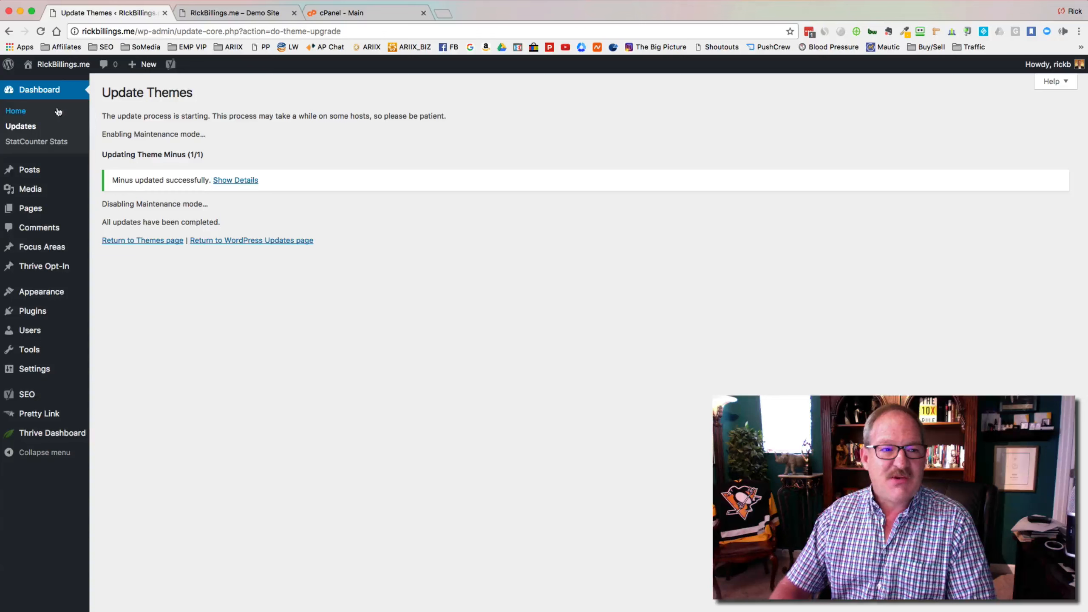
Step: Rerun the Minus theme update to 1.200.27, then go back to the dashboard home
click(31, 127)
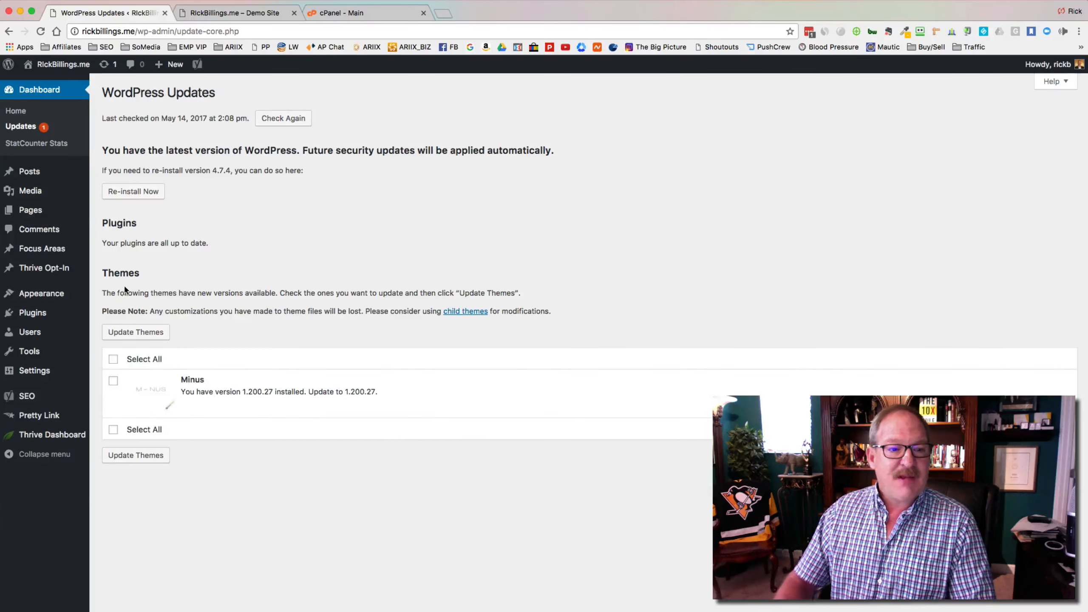
click(114, 360)
click(145, 333)
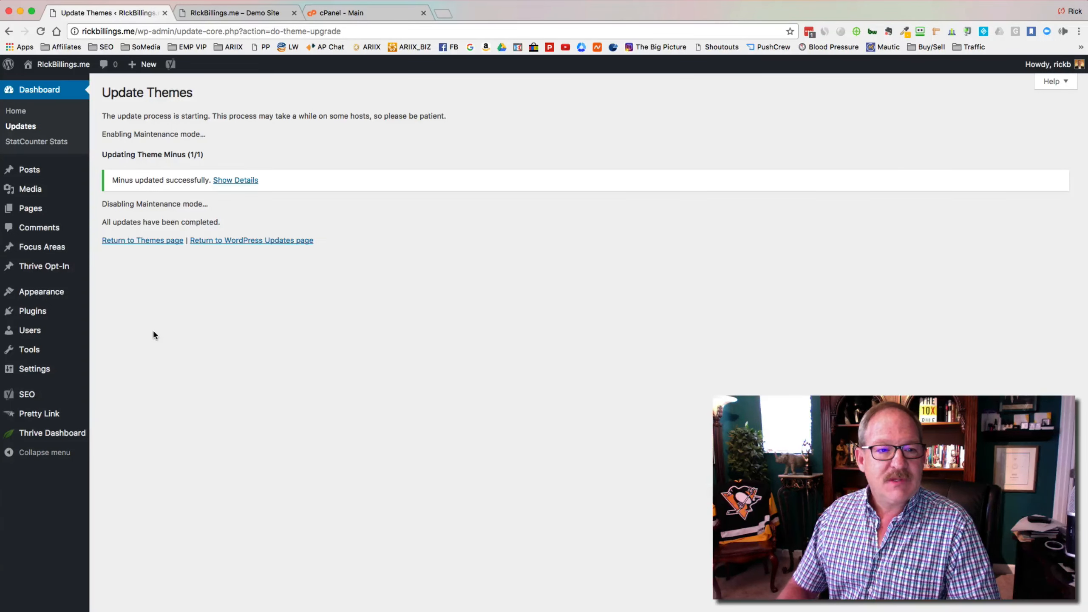
click(155, 242)
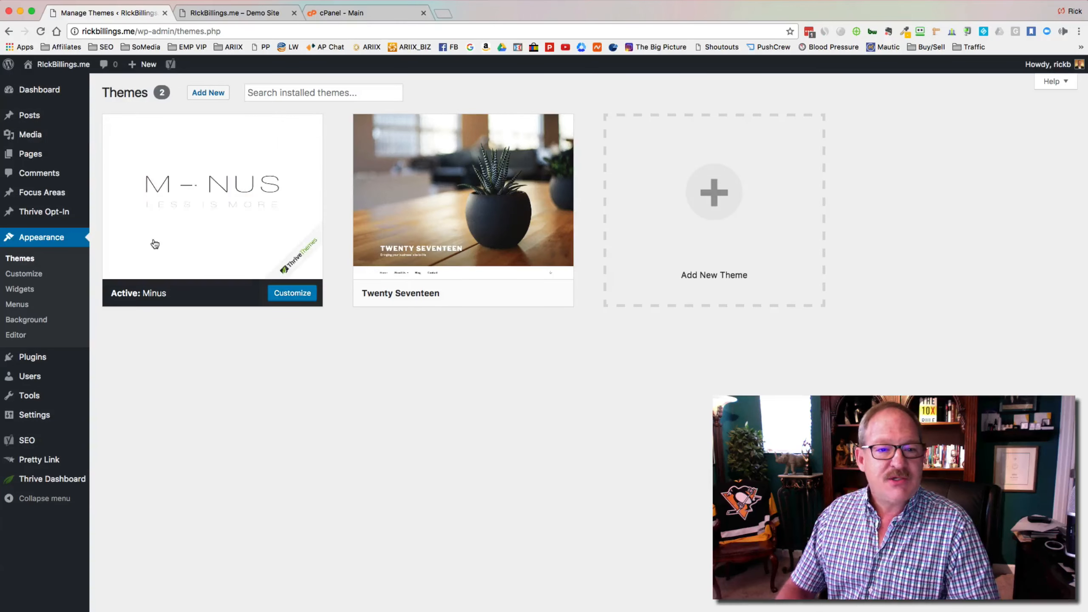
click(48, 93)
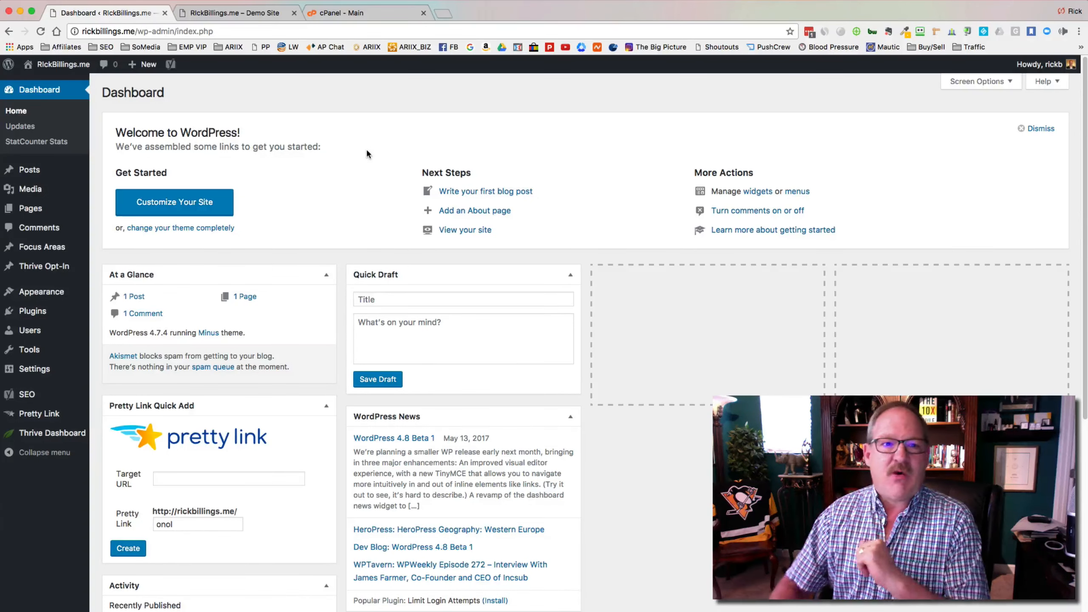
Step: In cPanel File Manager, browse to public_html/wp-content/plugins to list the plugin folders
click(361, 13)
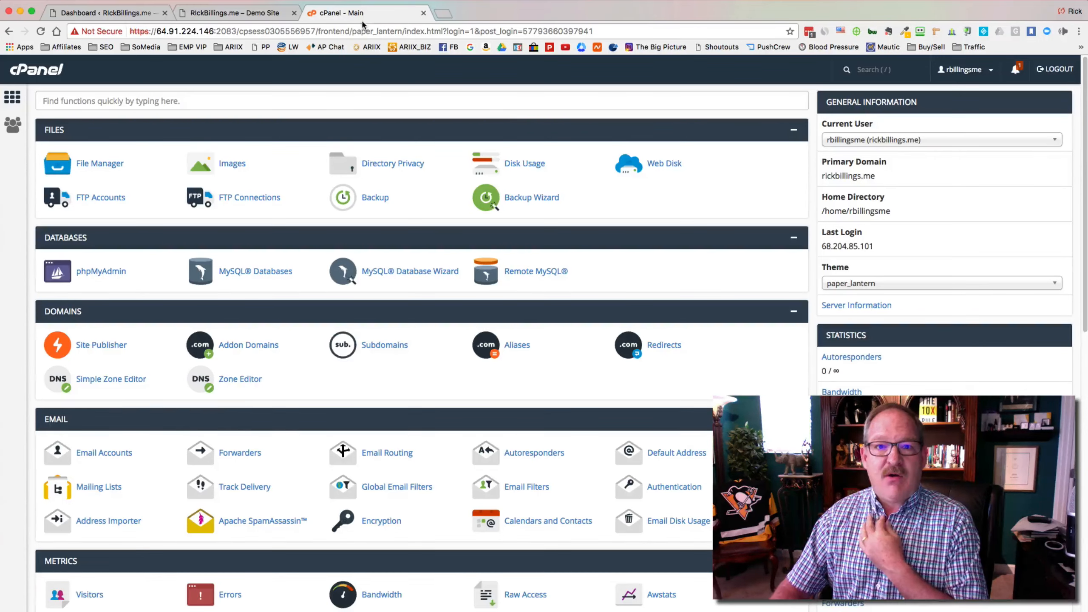
click(95, 169)
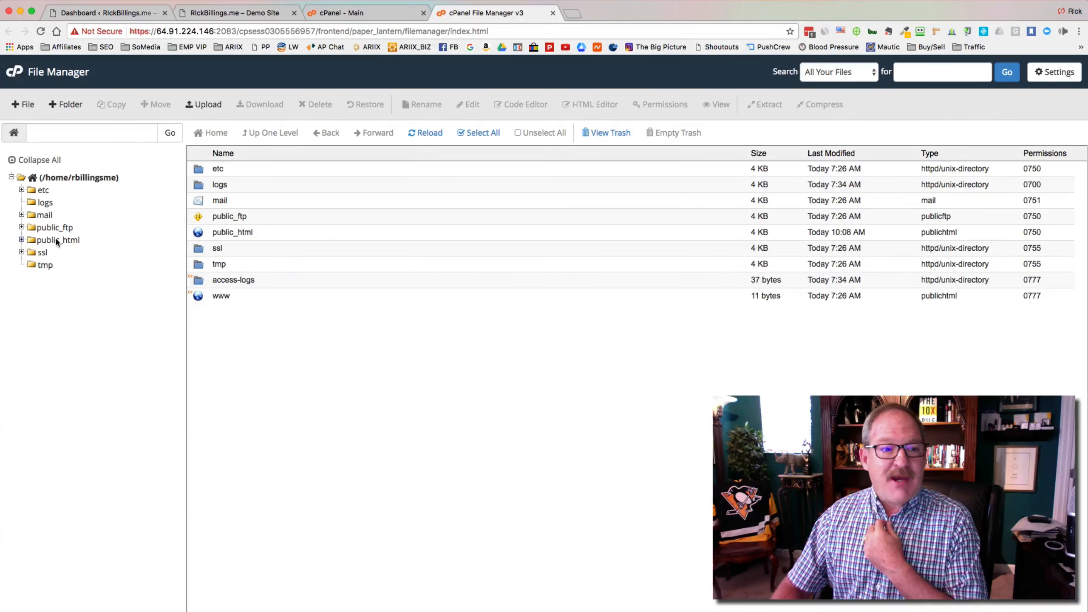
click(57, 241)
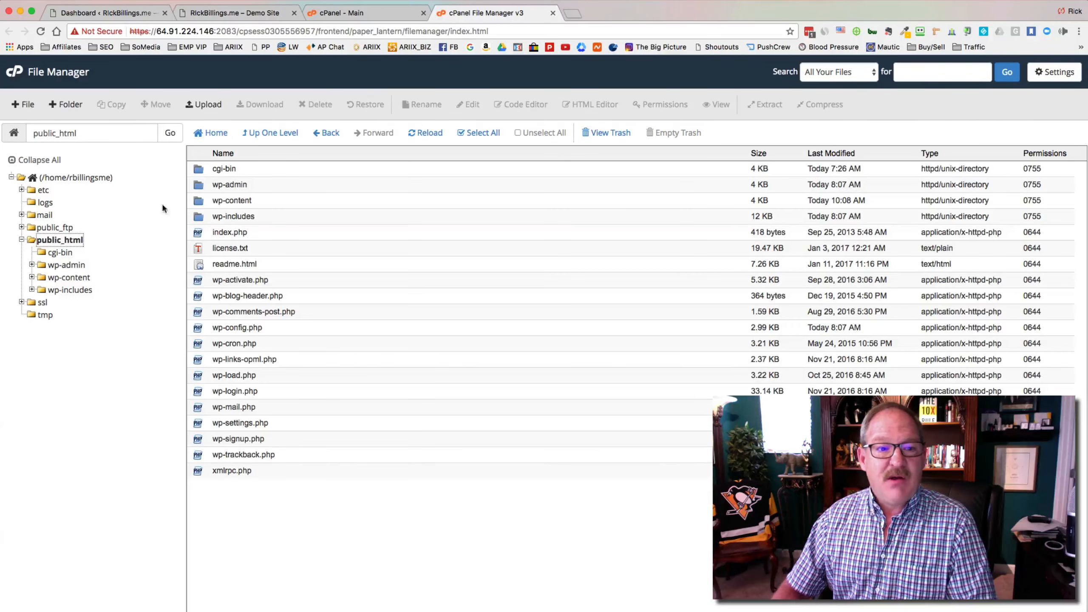
click(200, 203)
double_click(200, 204)
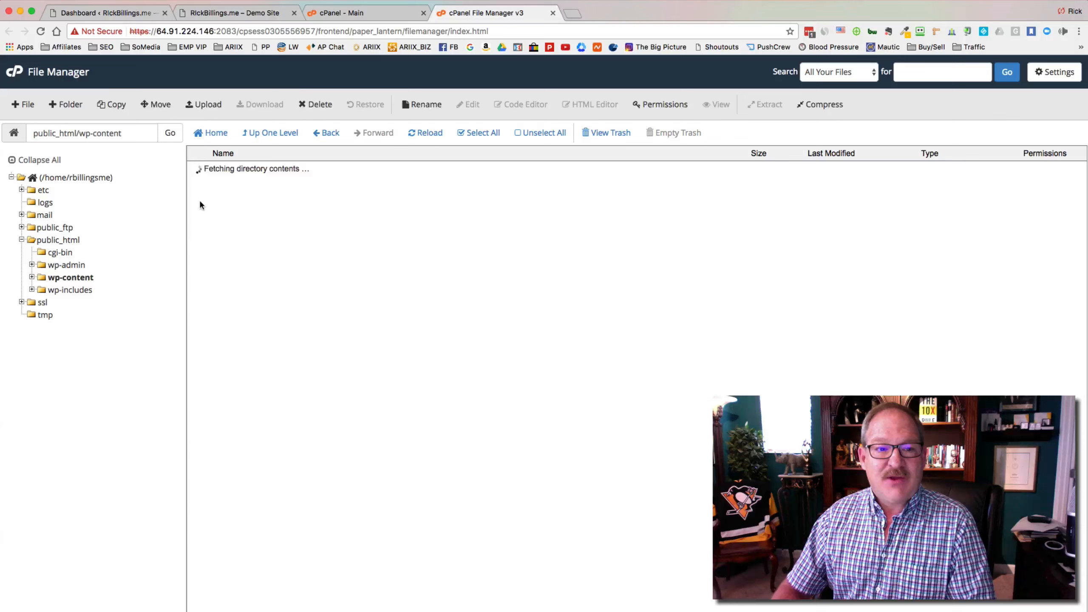
click(219, 176)
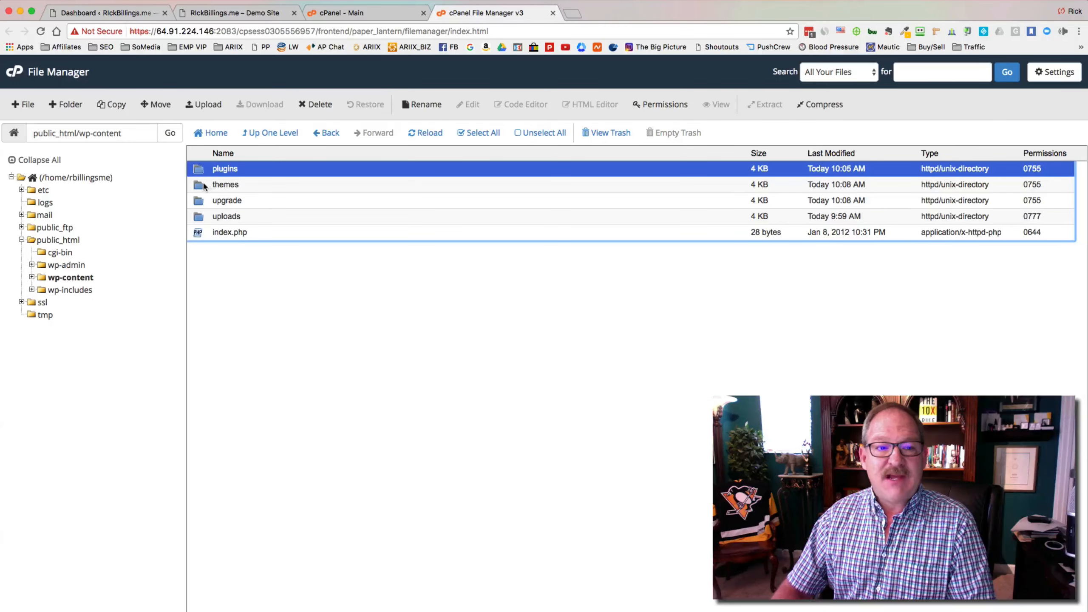
click(203, 187)
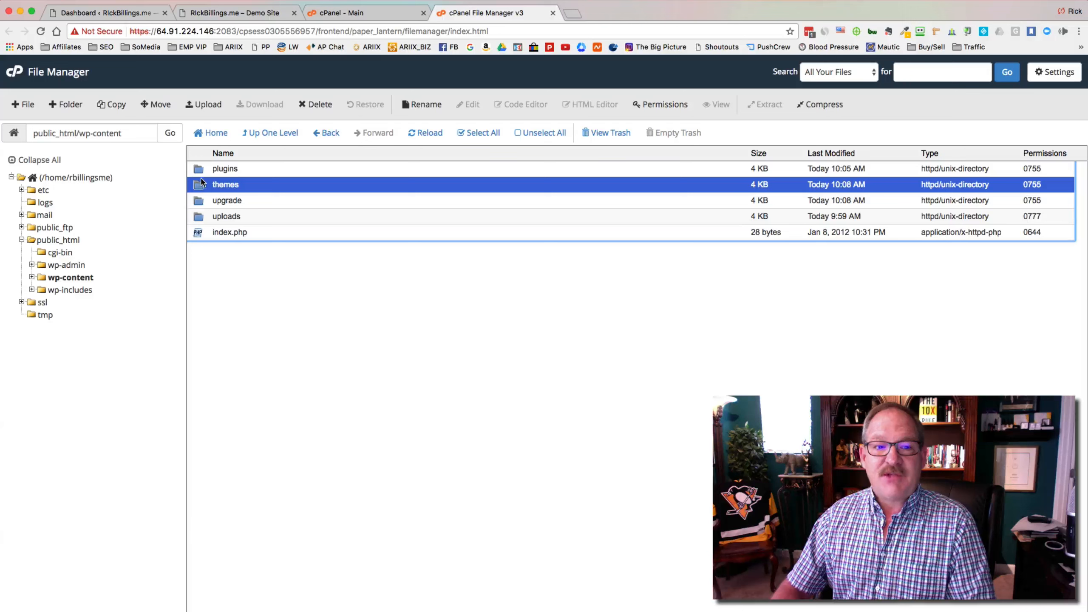
double_click(201, 173)
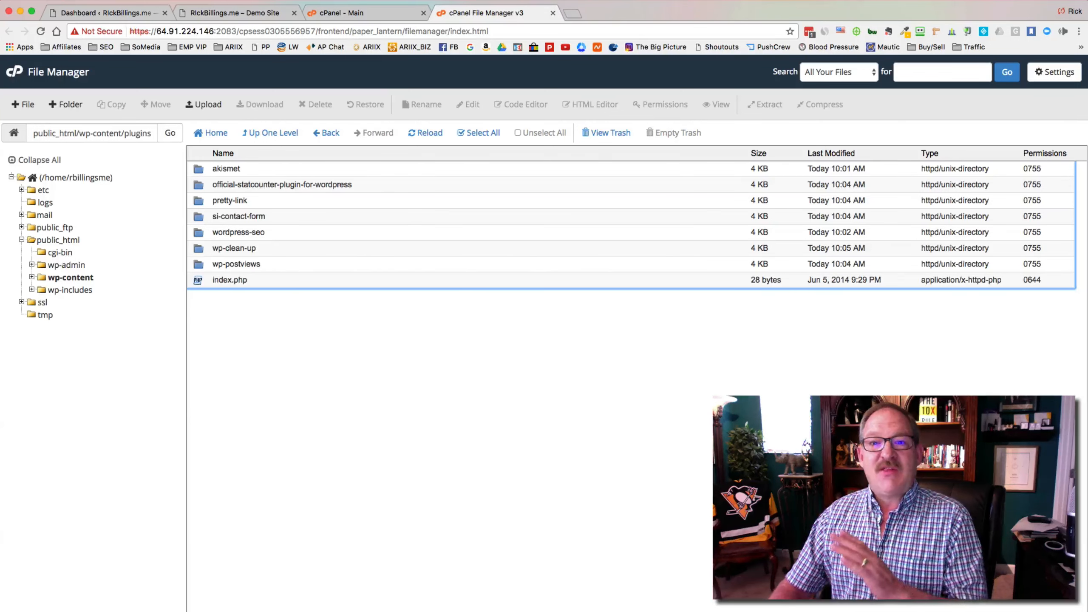
key(super+Tab)
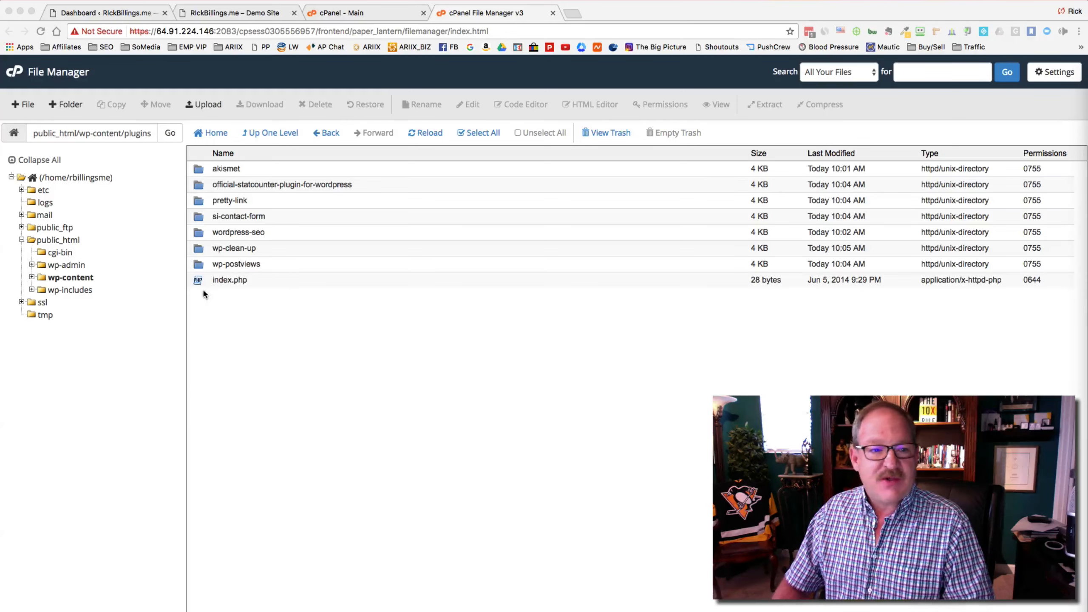
Step: Upload duplicate-post.2.0.2.zip into wp-content/plugins and reload the listing to show it
click(203, 106)
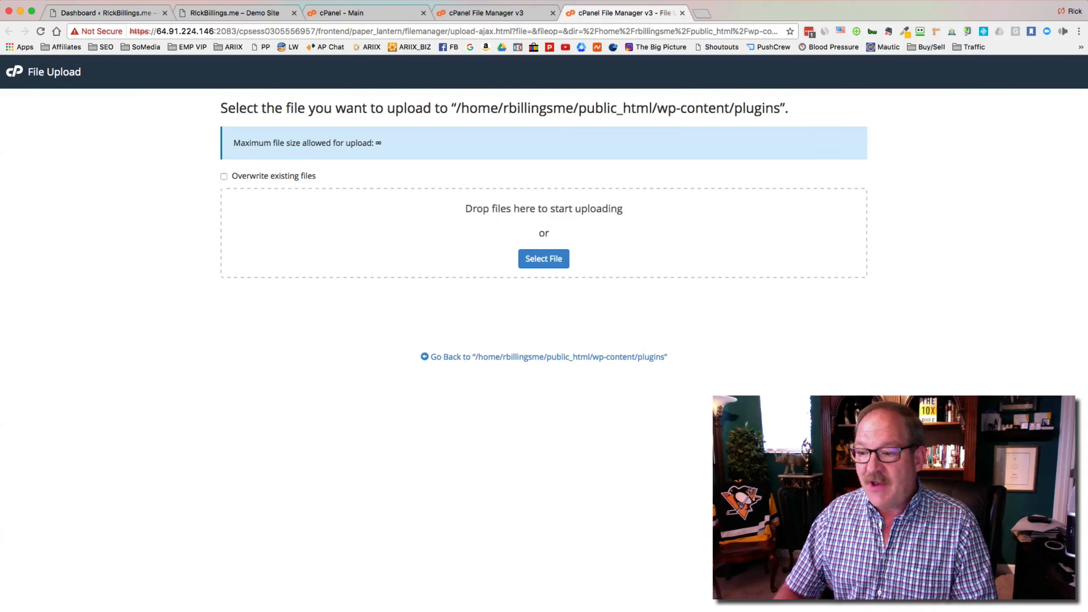
drag(771, 313, 555, 261)
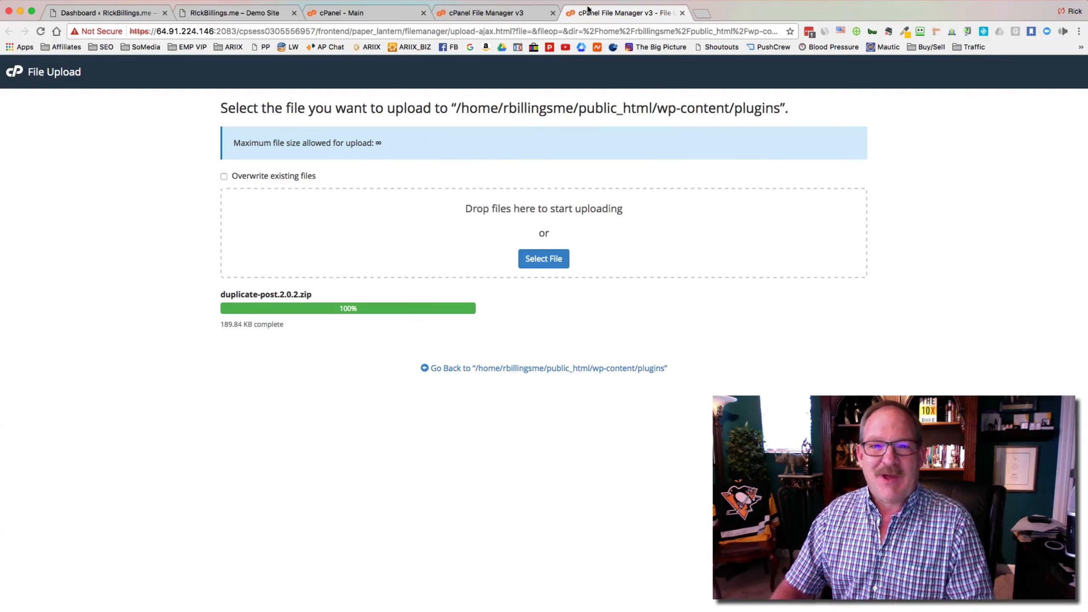
click(683, 14)
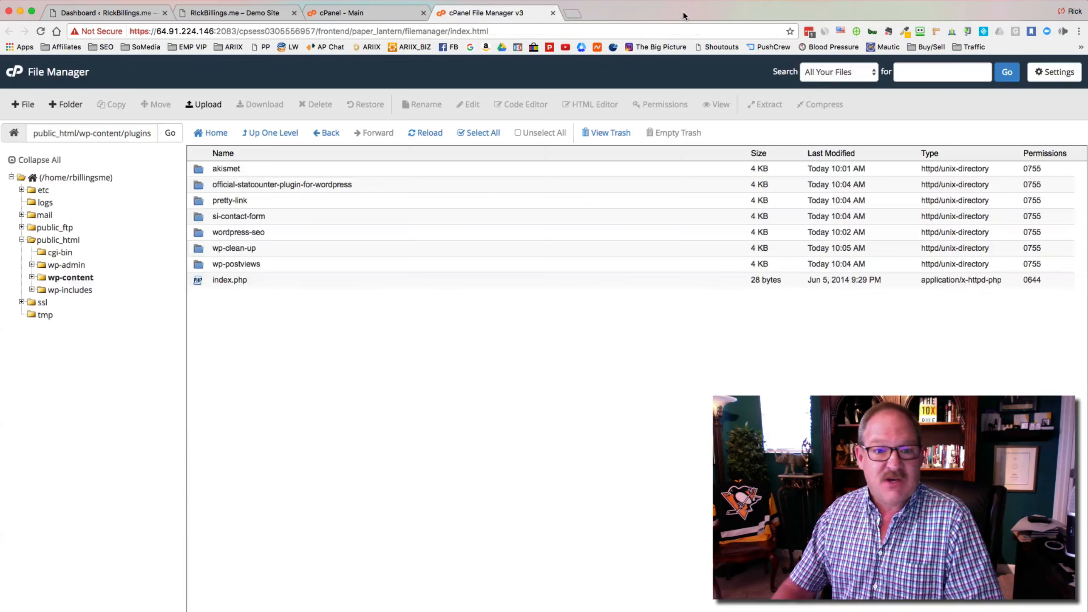
click(434, 135)
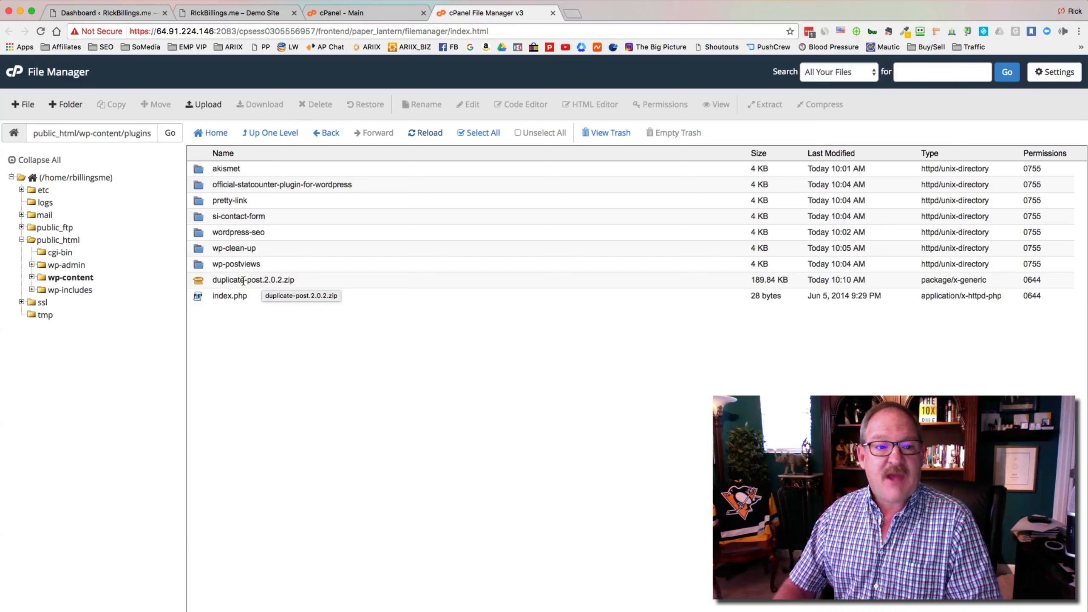
Step: Extract duplicate-post.2.0.2.zip into a new duplicate-post folder within plugins
right_click(200, 284)
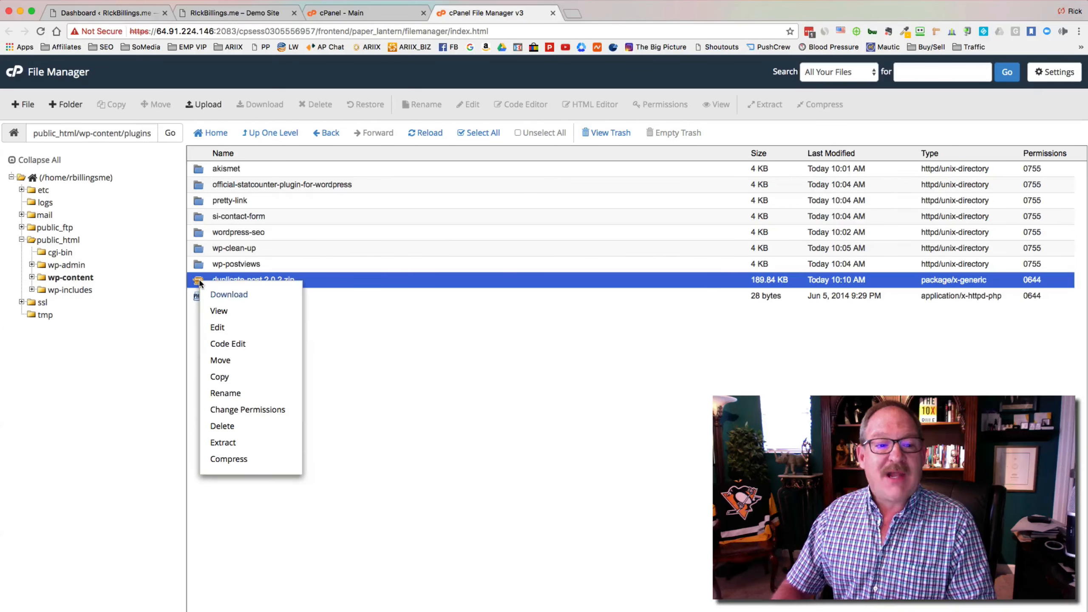
click(220, 443)
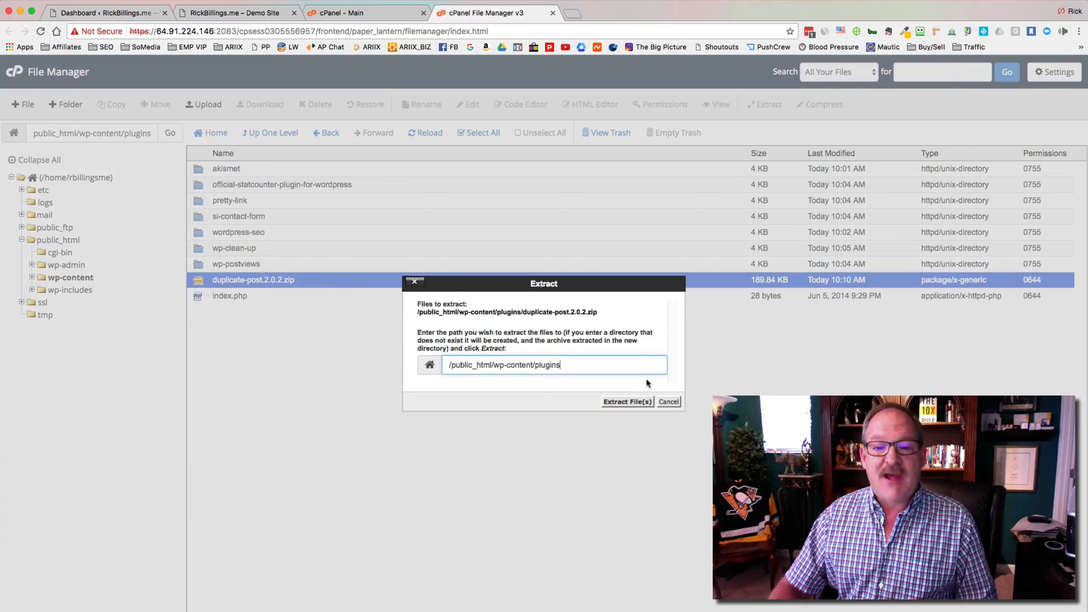
click(629, 402)
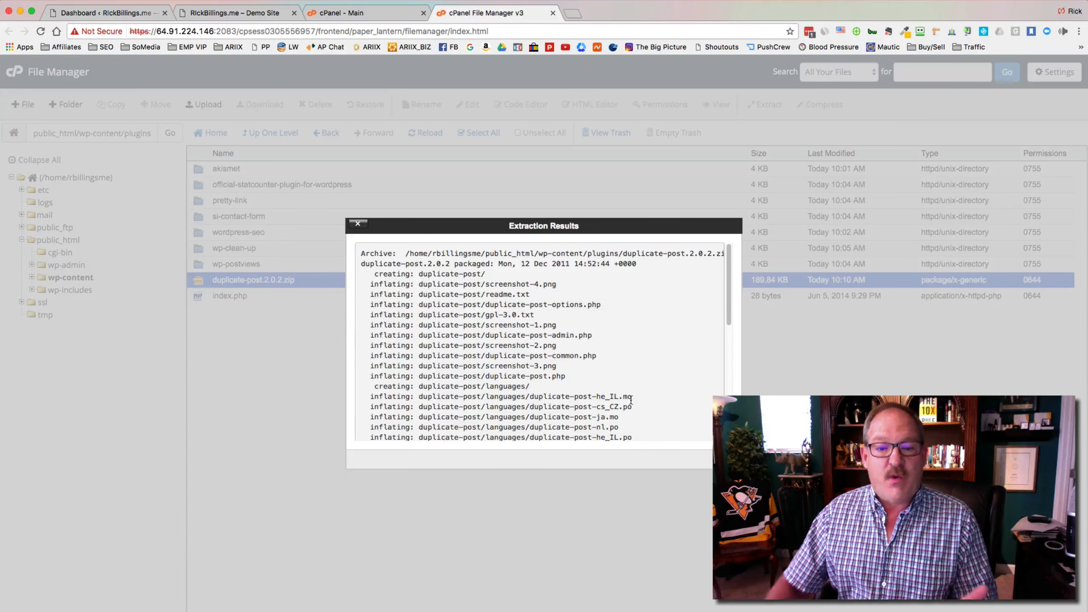
click(358, 223)
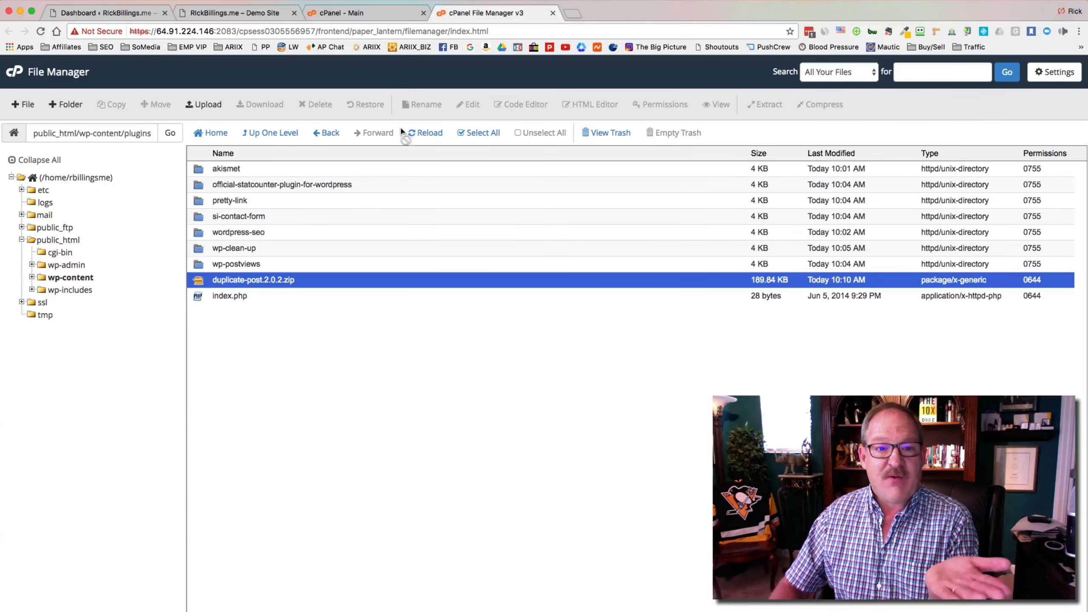
click(416, 133)
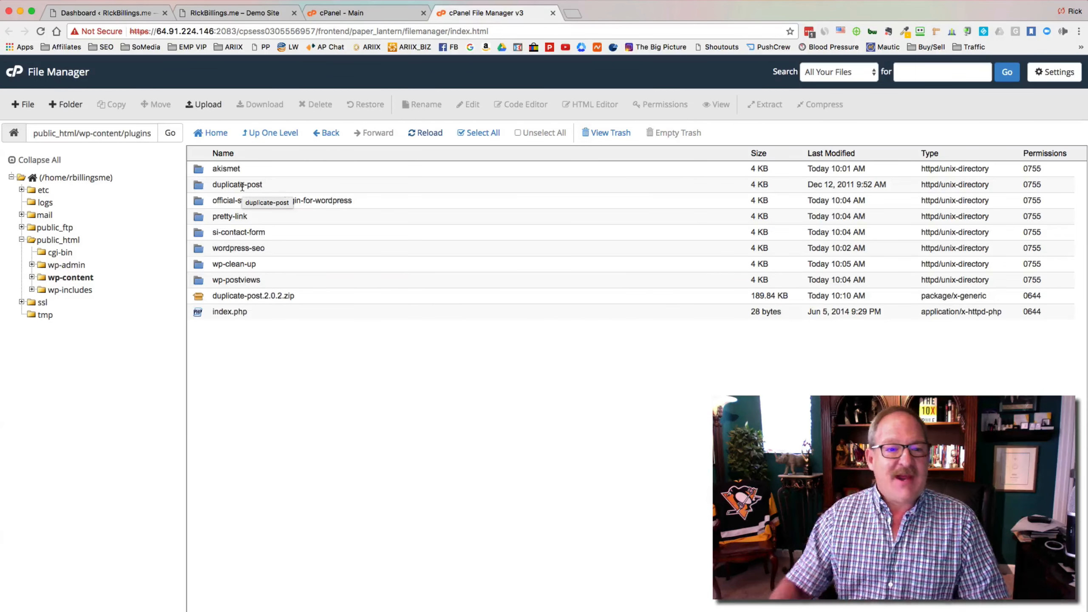
Step: Permanently delete duplicate-post.2.0.2.zip, skipping the trash, and reload the plugins listing
click(200, 296)
right_click(200, 297)
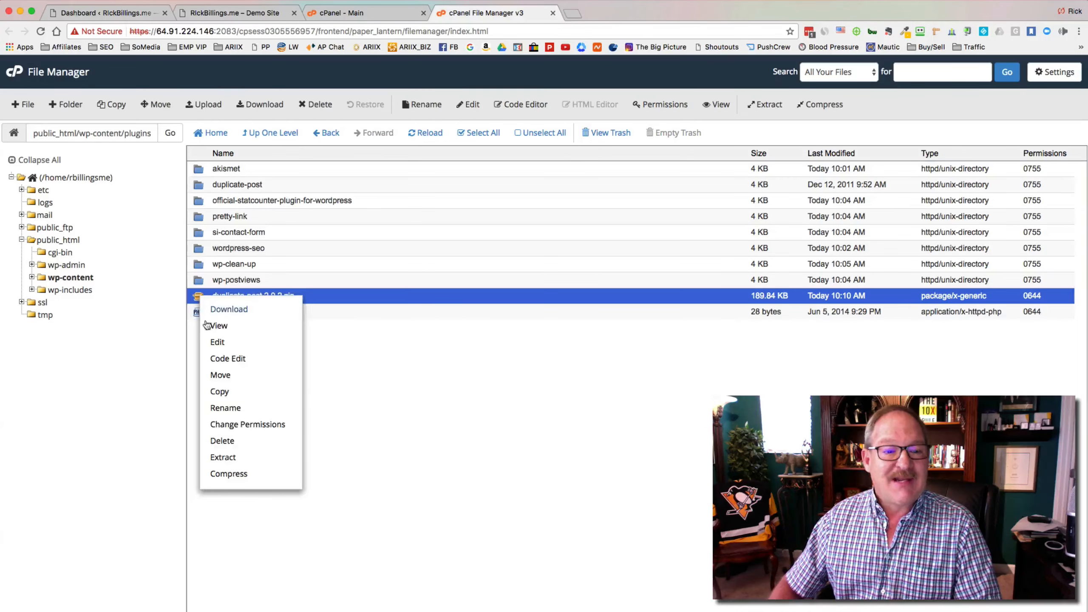
click(226, 439)
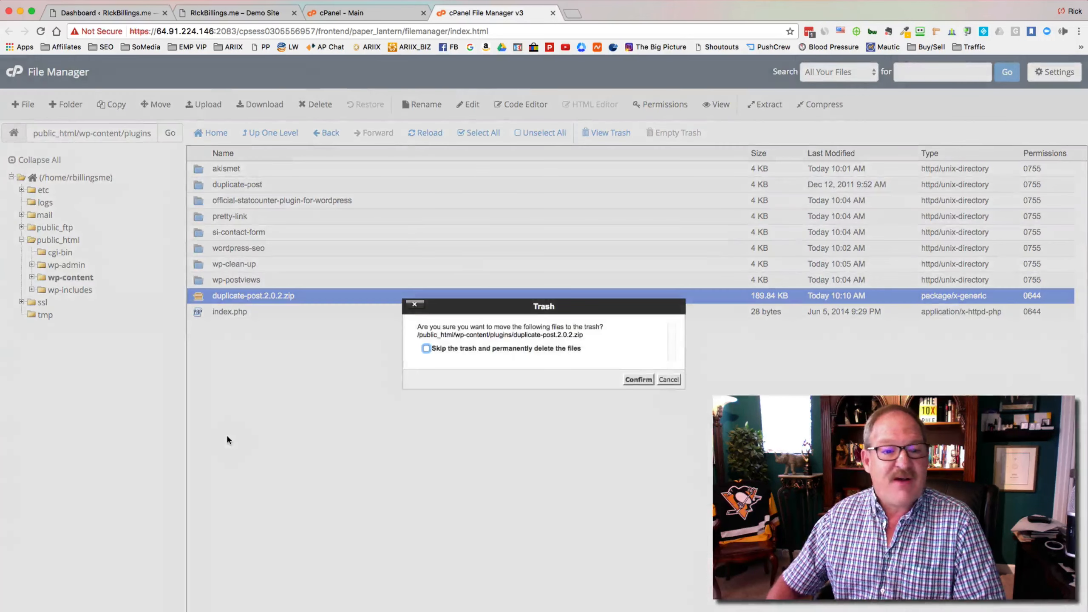
click(425, 348)
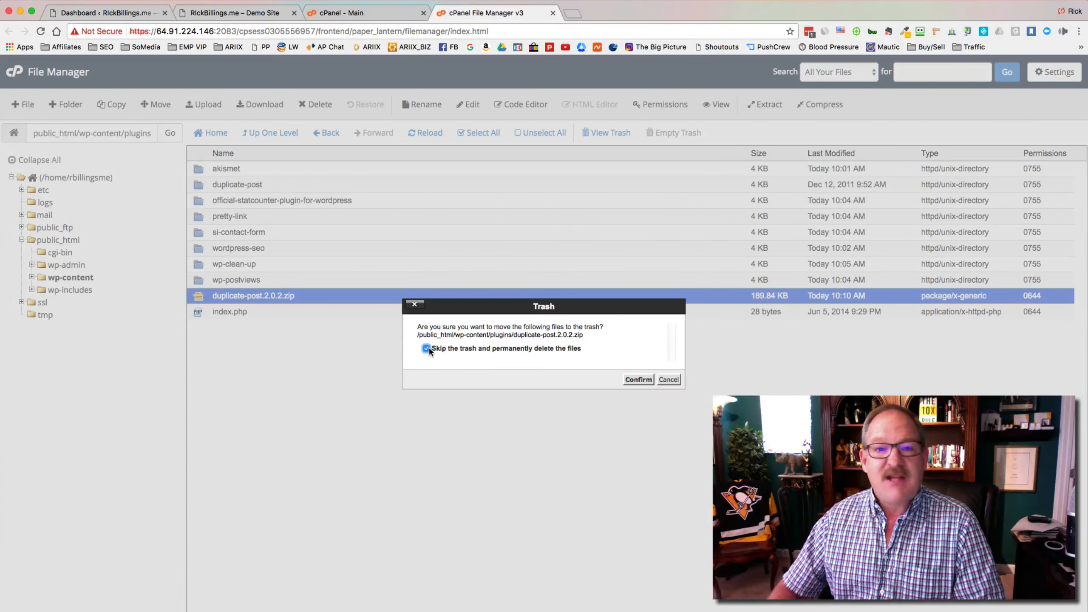
click(636, 379)
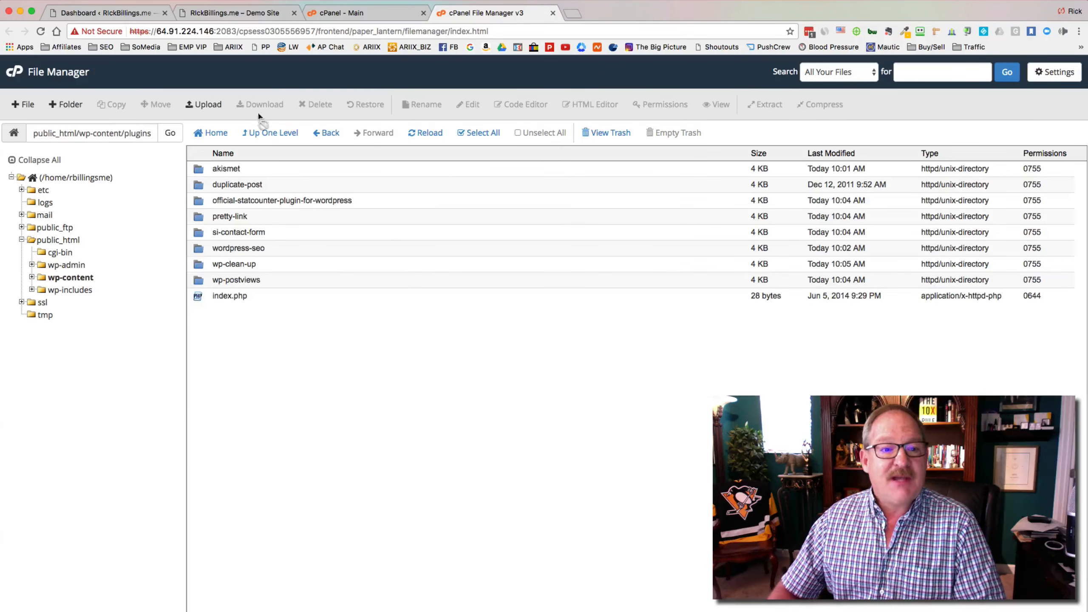
click(427, 133)
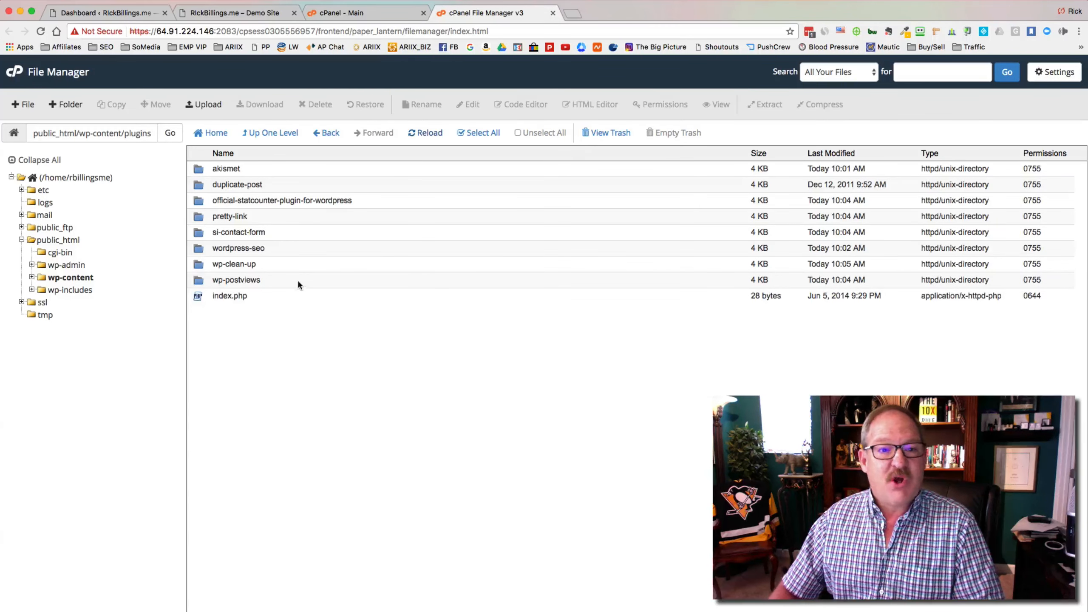
Step: Update the Duplicate Post plugin to version 3.2, then go to All Posts
click(112, 12)
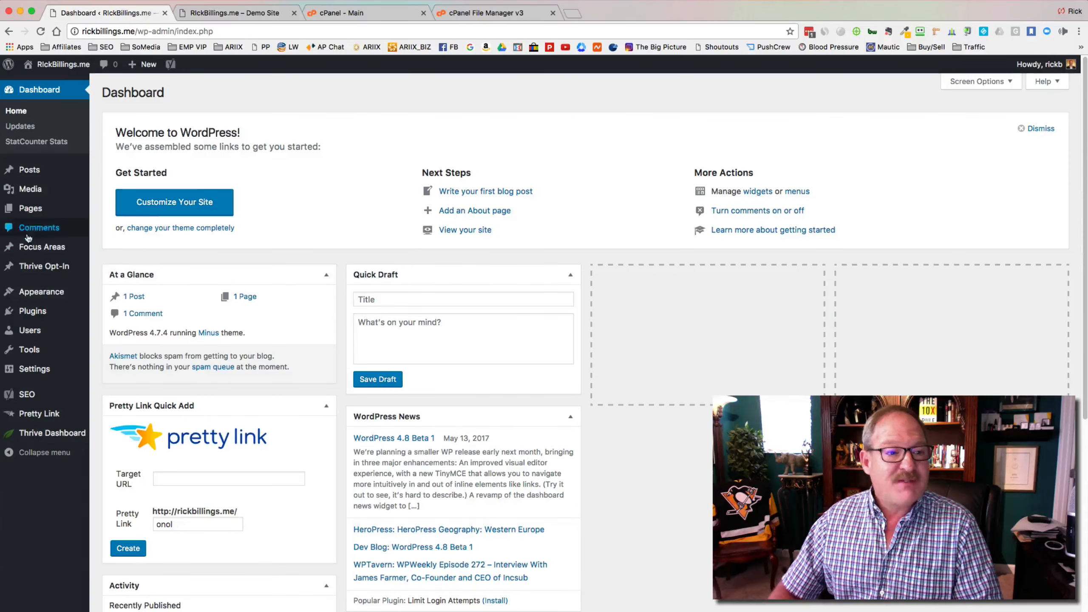
click(28, 312)
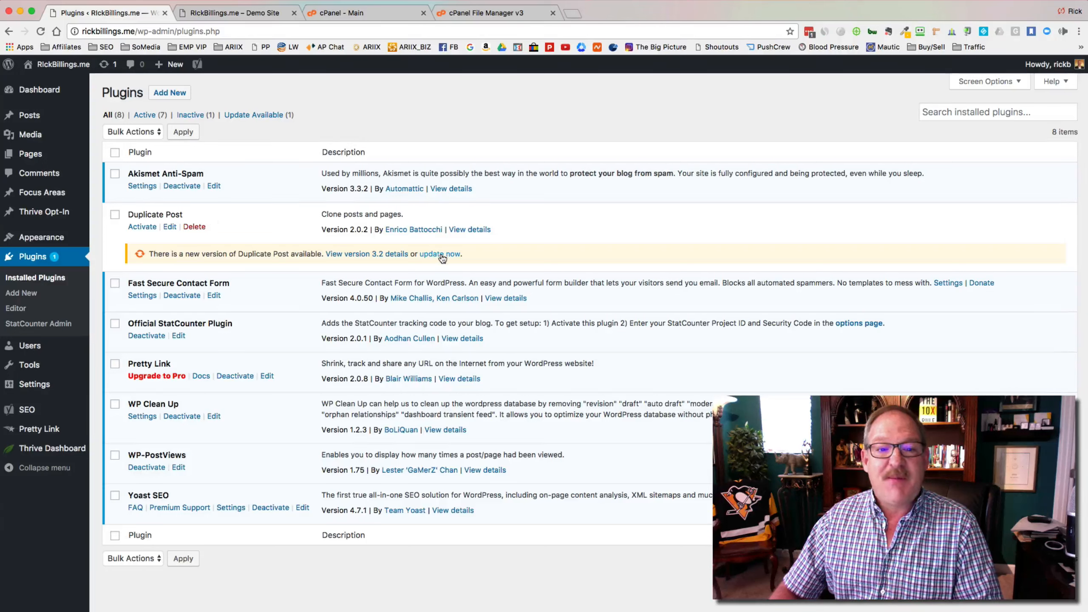
click(441, 254)
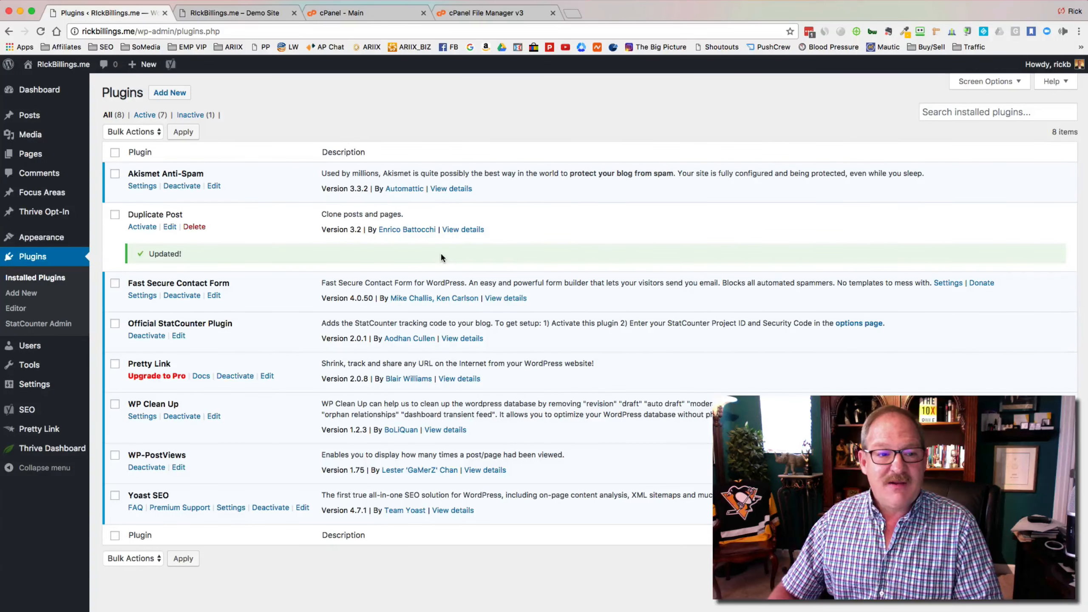
click(24, 120)
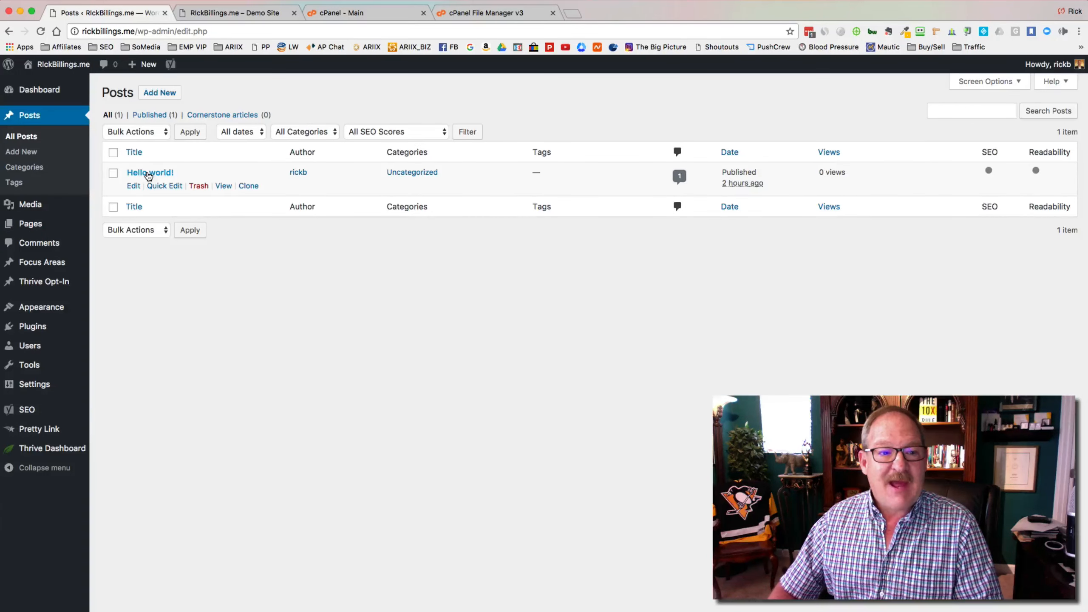
Step: Clone the Hello world! post, move both posts to the Trash, and view the Trash
click(249, 186)
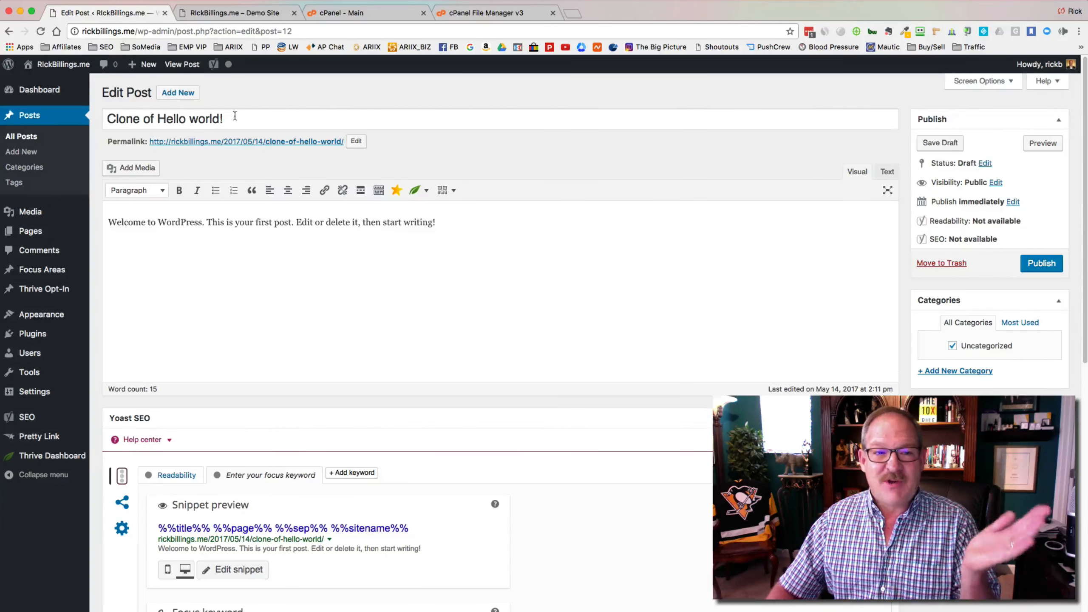
click(21, 137)
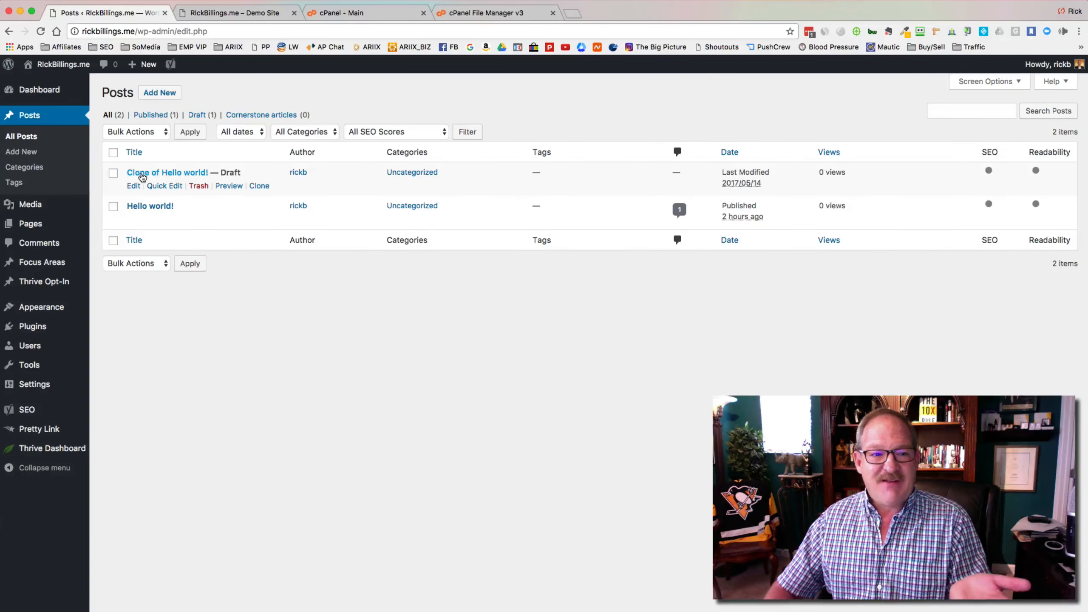
click(113, 154)
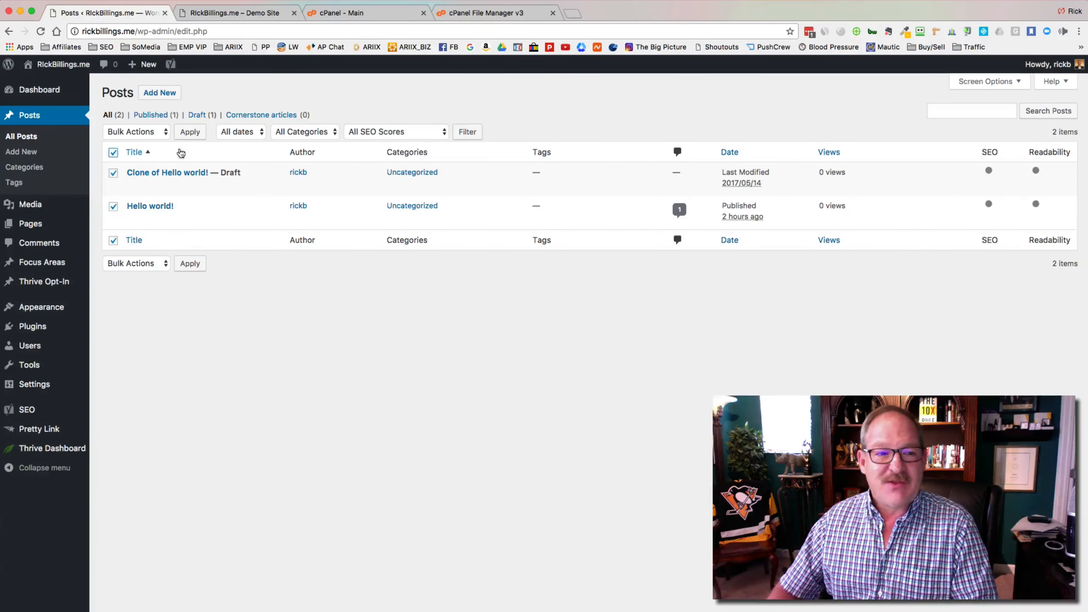
click(165, 133)
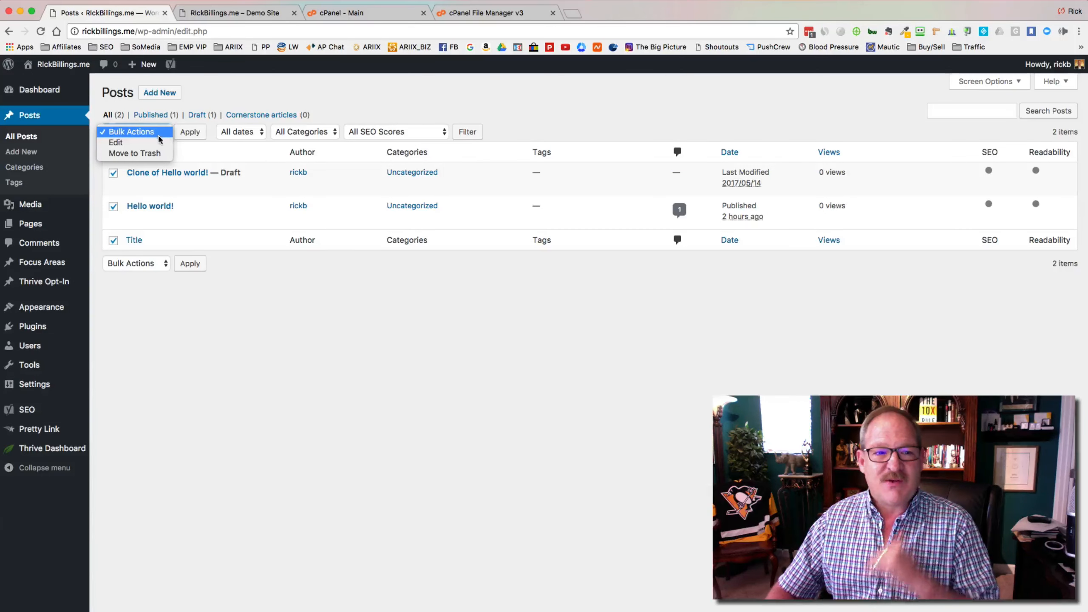
click(148, 153)
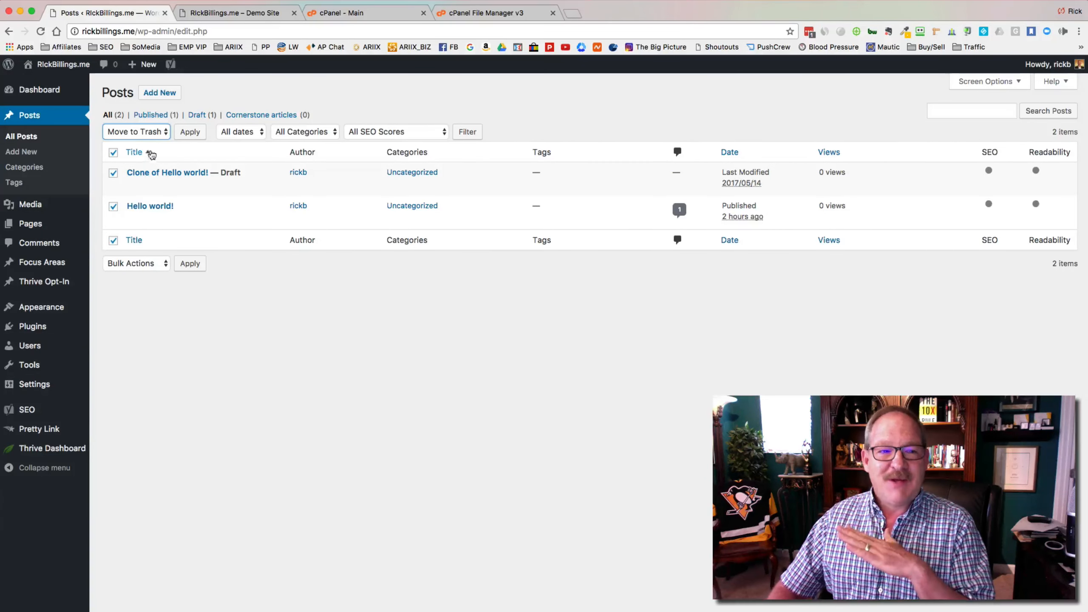
click(189, 132)
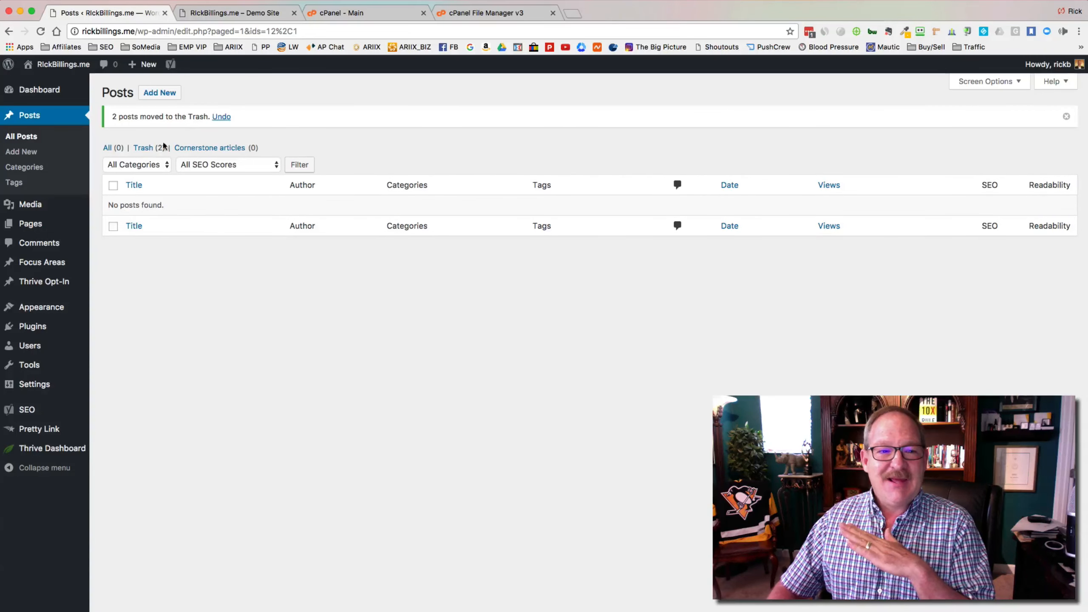
click(144, 149)
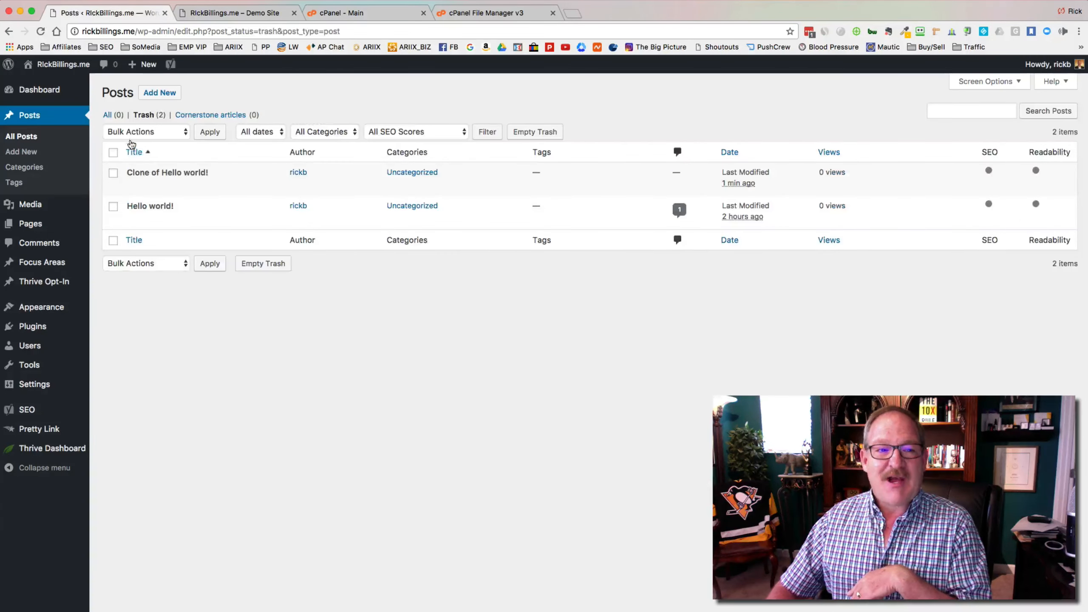